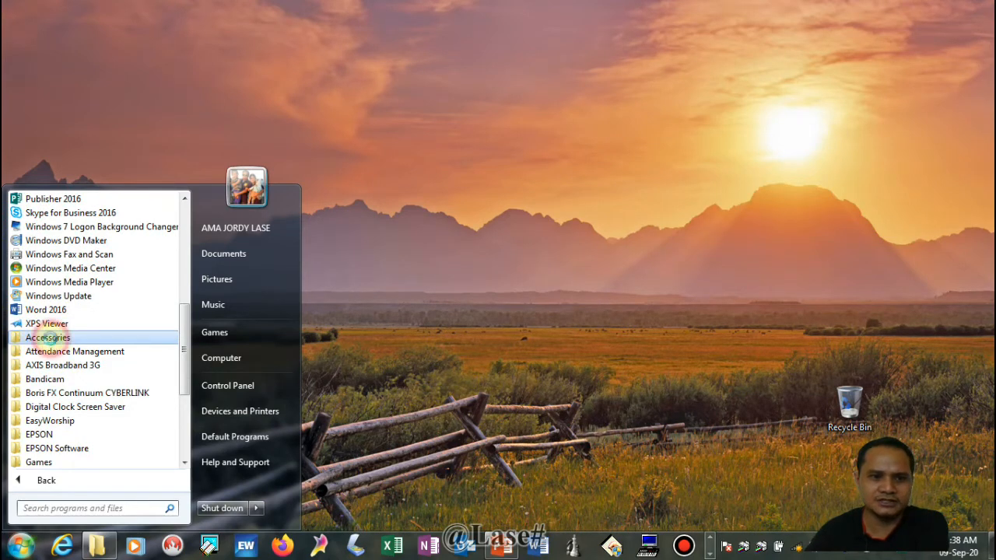
Step: Launch Paint from the Windows accessories
click(49, 340)
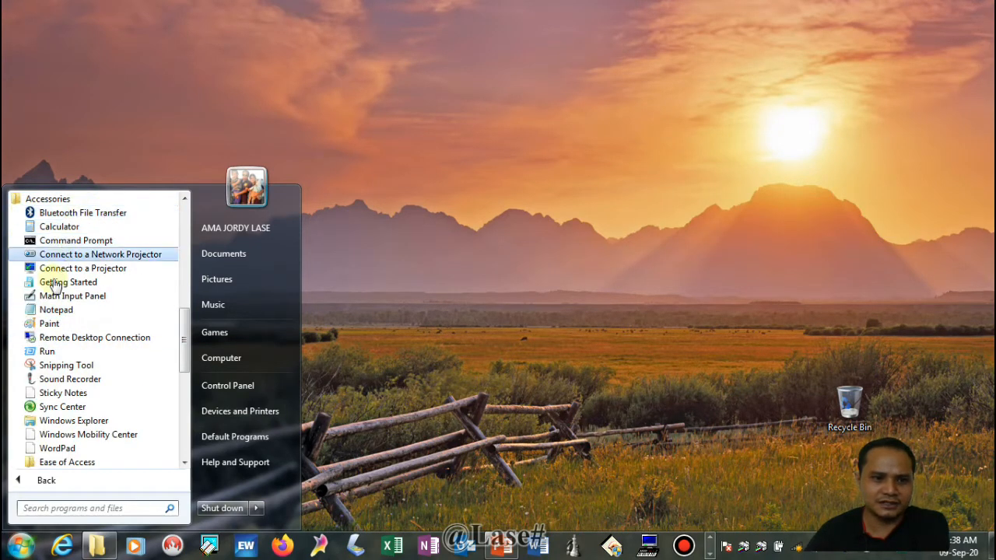
click(62, 330)
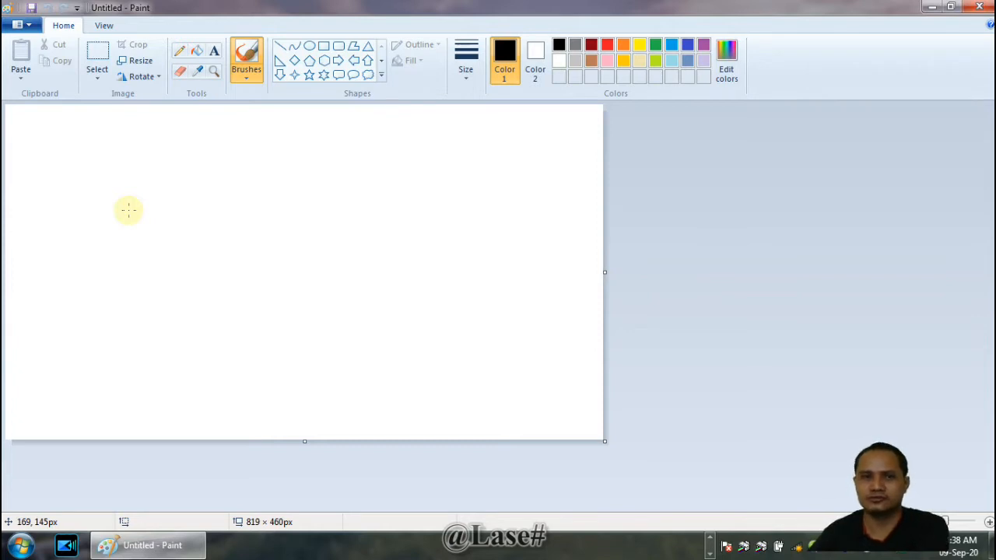
click(23, 25)
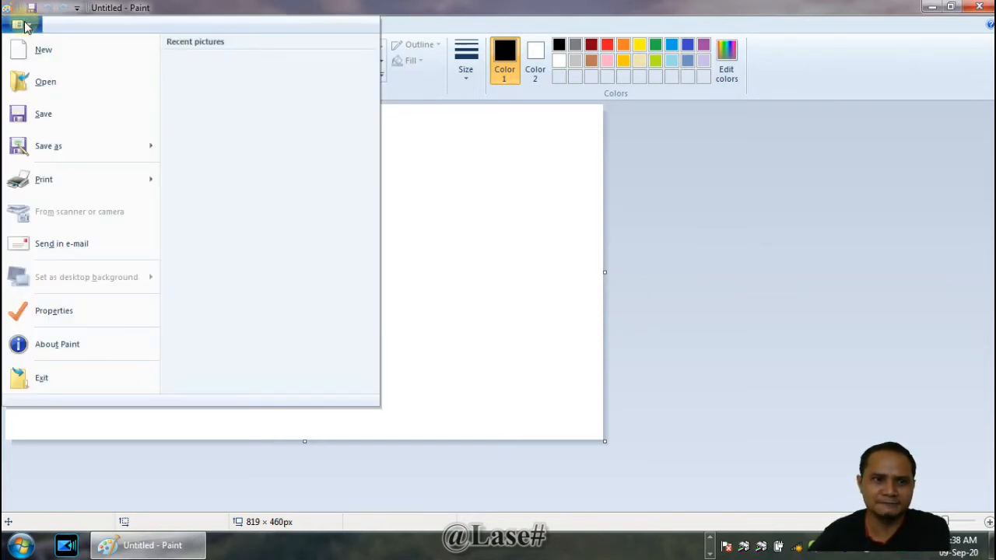
click(553, 215)
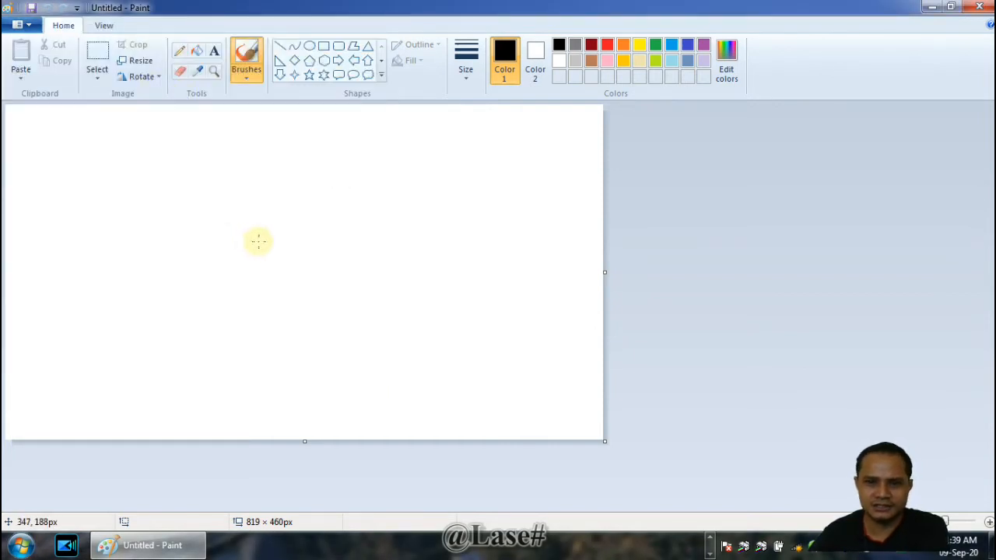
Step: Start opening a picture and browse to the GAMBAR folder inside FILE 20-21 on the DATA SEKOLAH (D:) drive
click(18, 27)
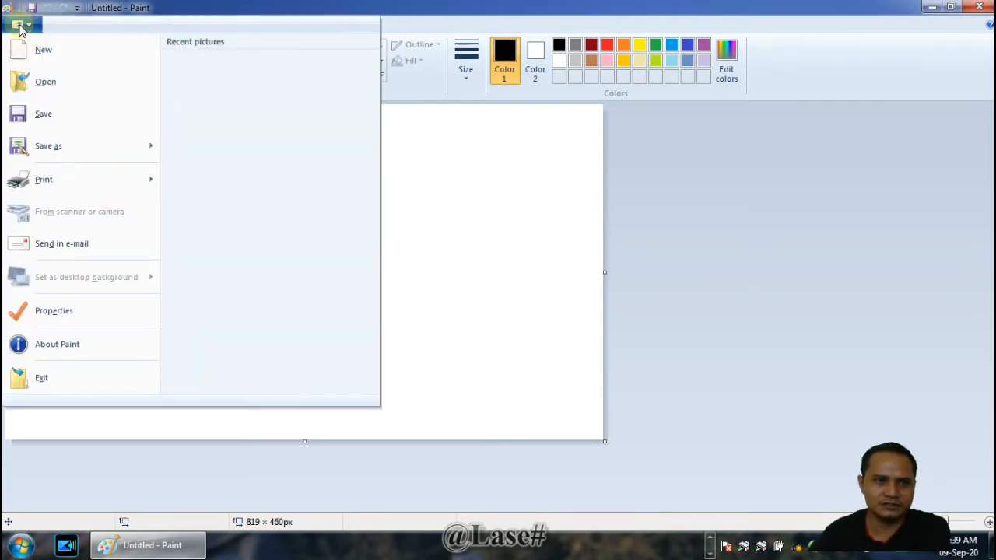
click(63, 81)
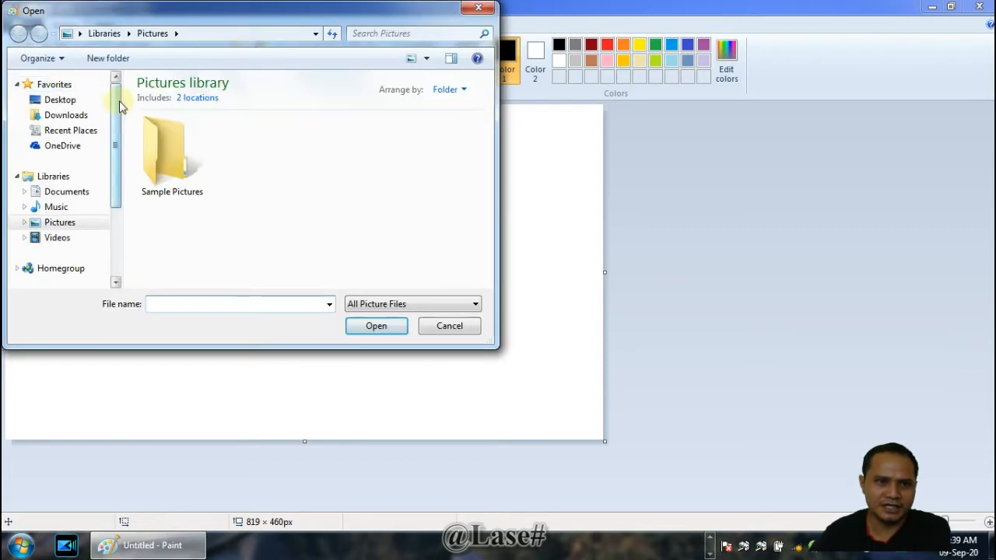
drag(117, 105, 118, 222)
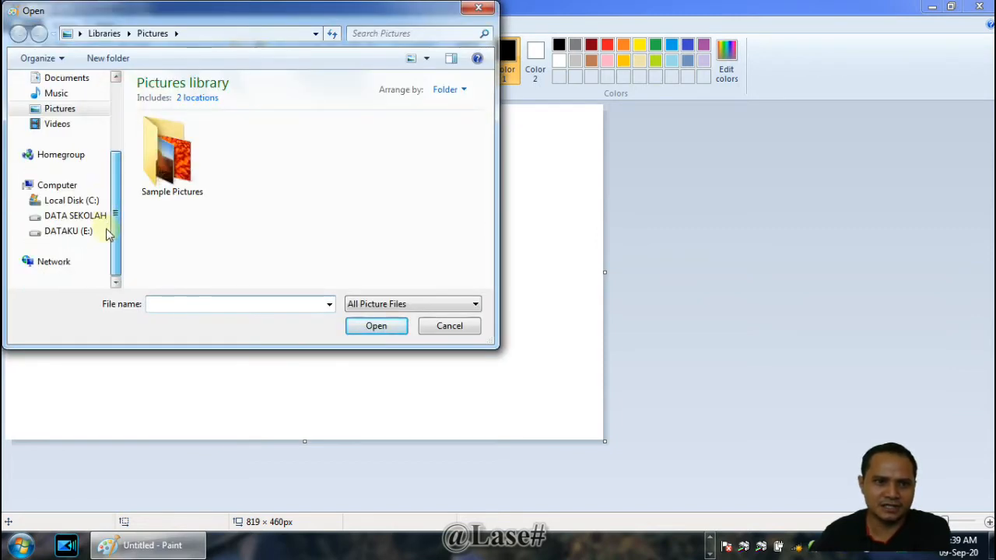
click(35, 217)
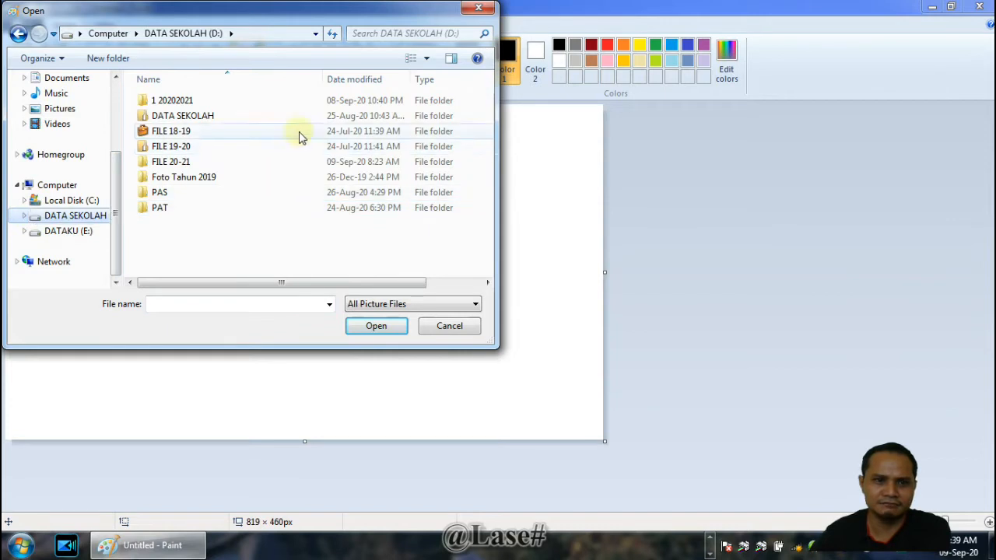
double_click(184, 162)
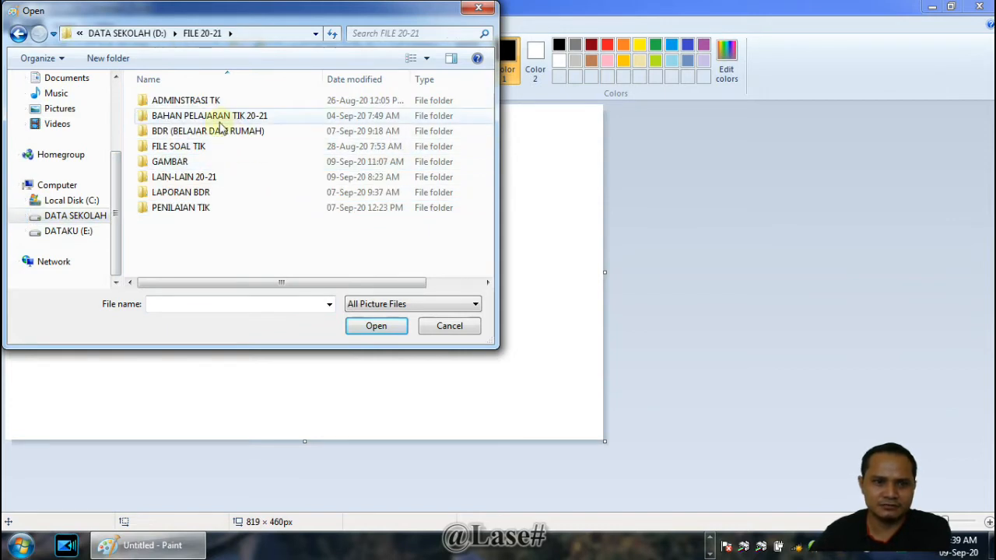
double_click(189, 163)
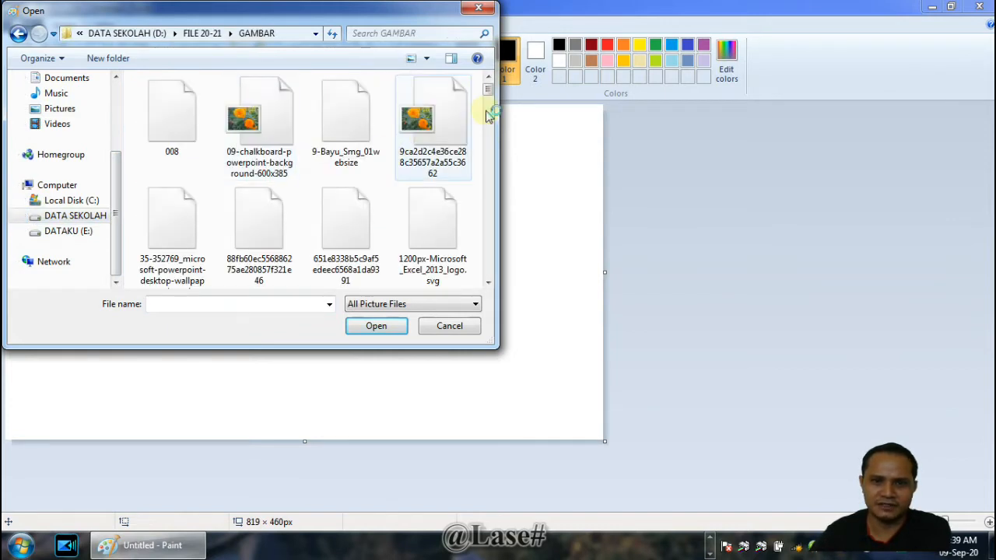
Step: Open the "gambar bebek" duck picture and enlarge its canvas to about 734 × 427 px
drag(487, 92, 470, 179)
click(442, 206)
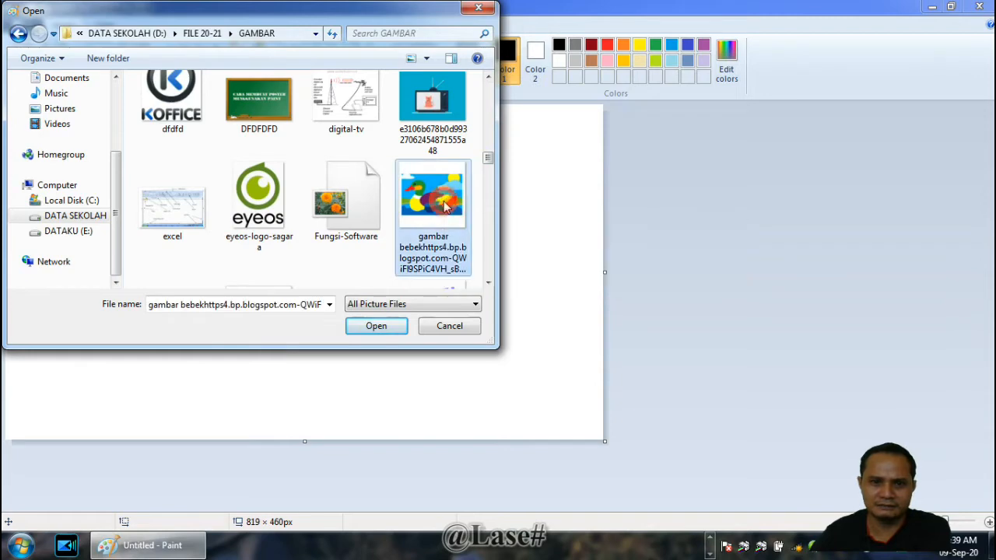
click(373, 327)
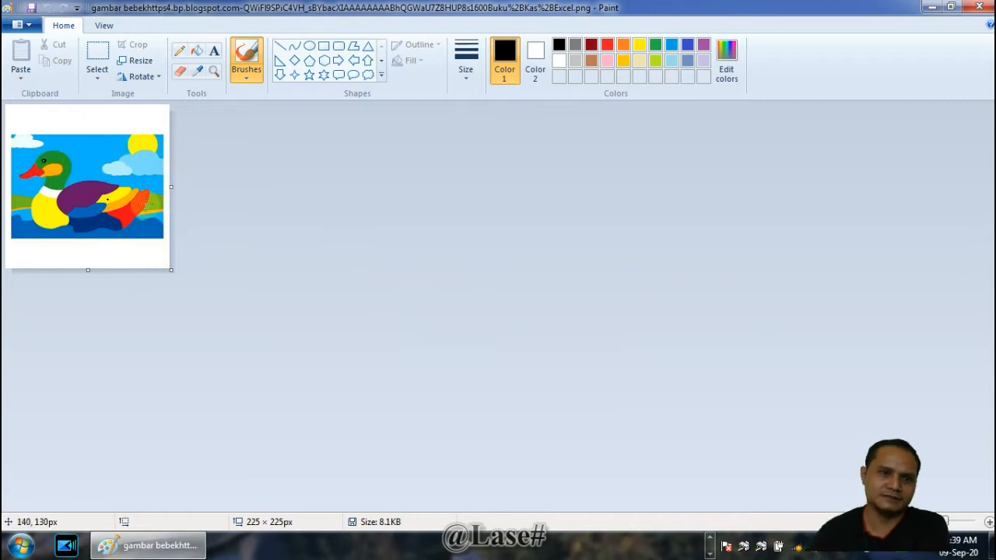
drag(171, 270, 542, 418)
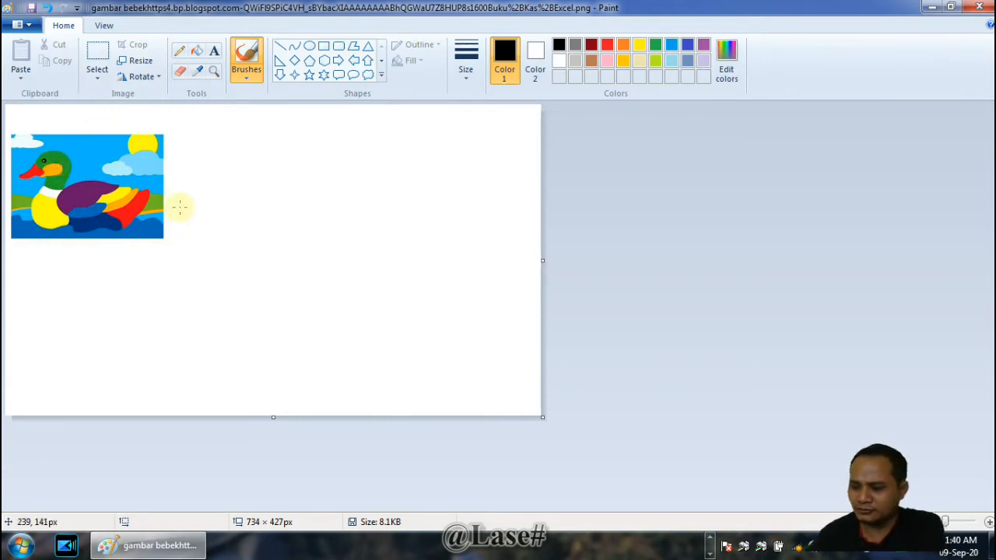
click(99, 83)
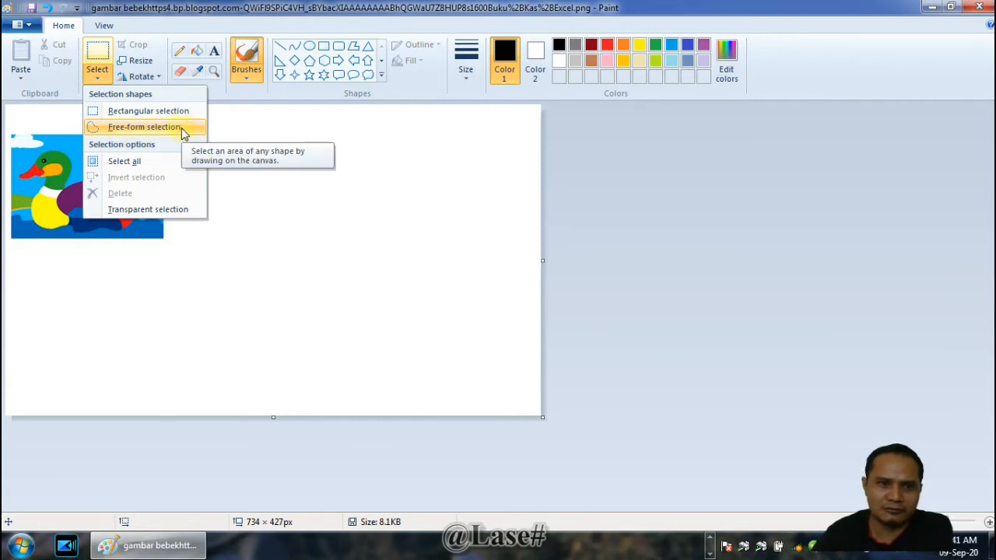
click(367, 174)
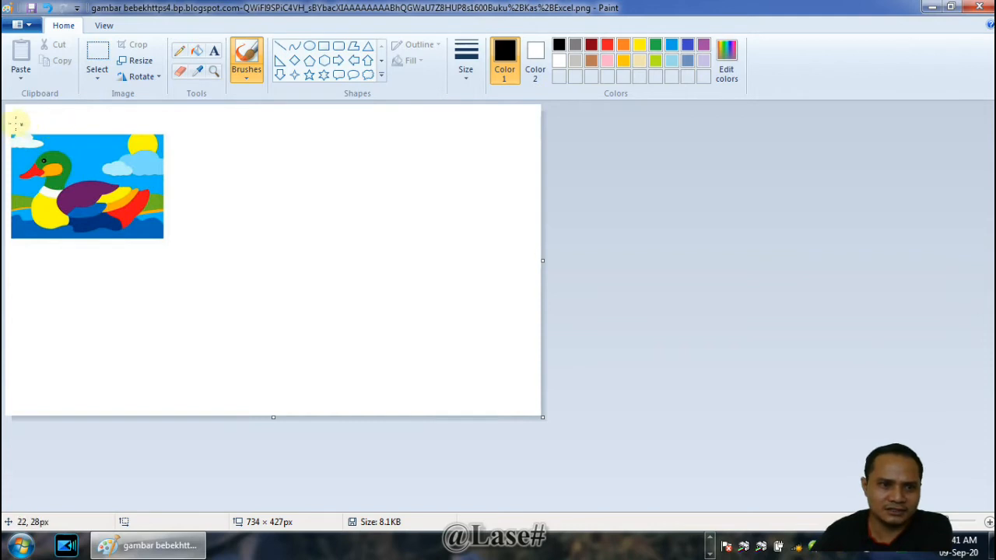
drag(7, 125, 24, 201)
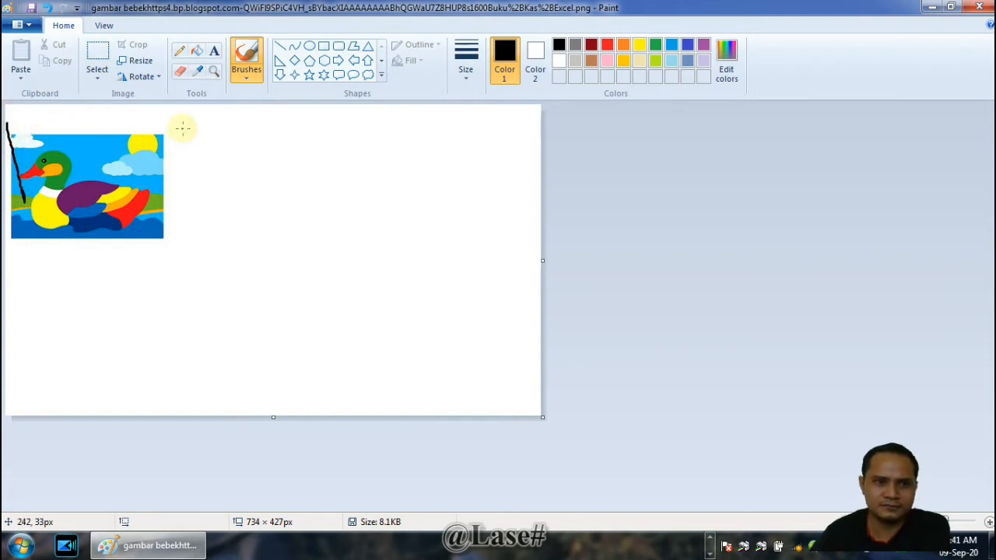
key(ctrl+z)
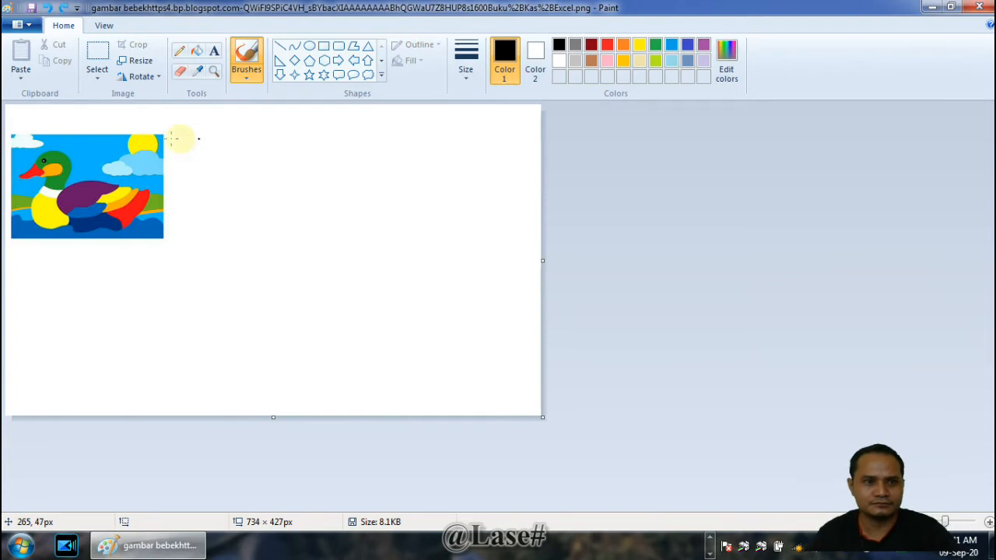
Step: Select a rectangle about 218 × 180 px around the duck picture, move it towards the canvas's middle and deselect it
click(97, 59)
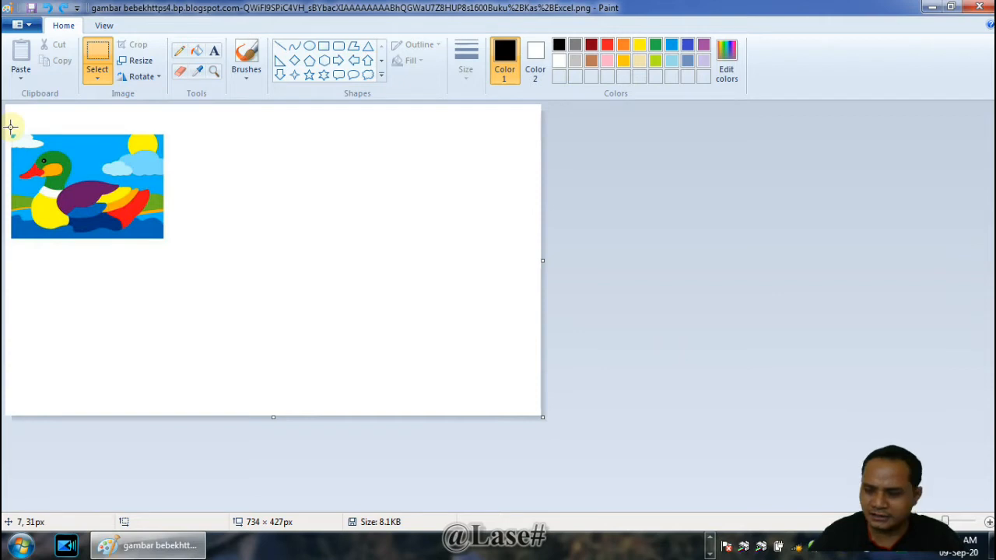
drag(11, 126, 169, 258)
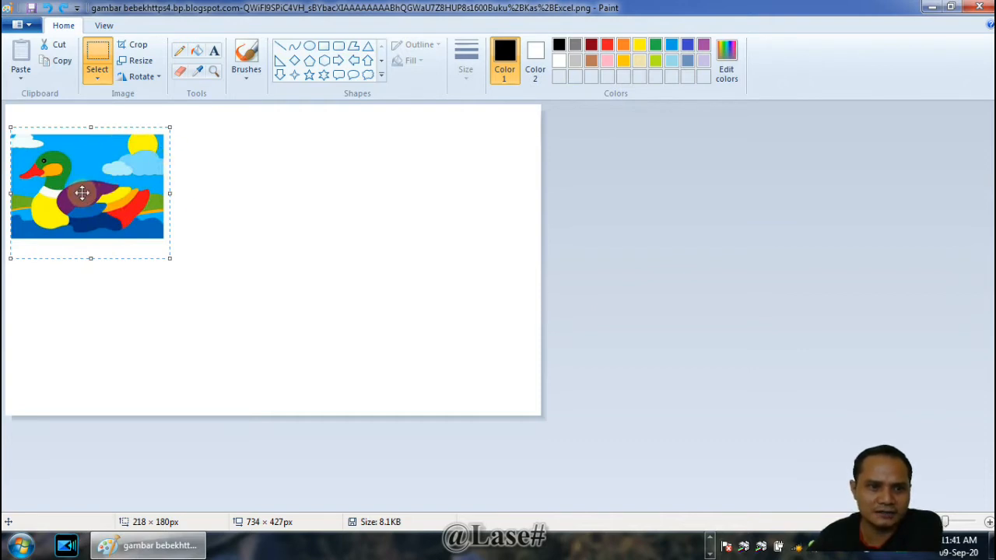
drag(67, 182, 224, 206)
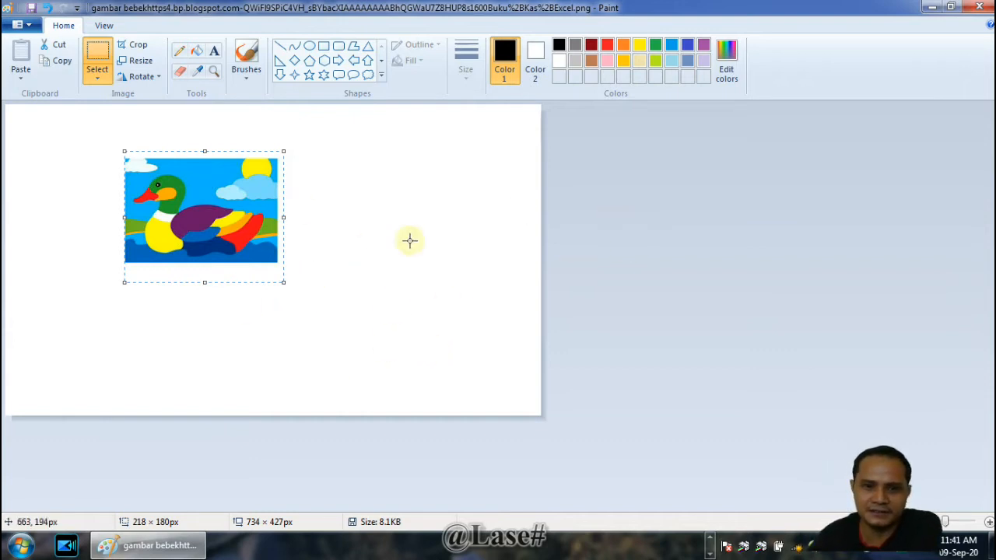
click(664, 198)
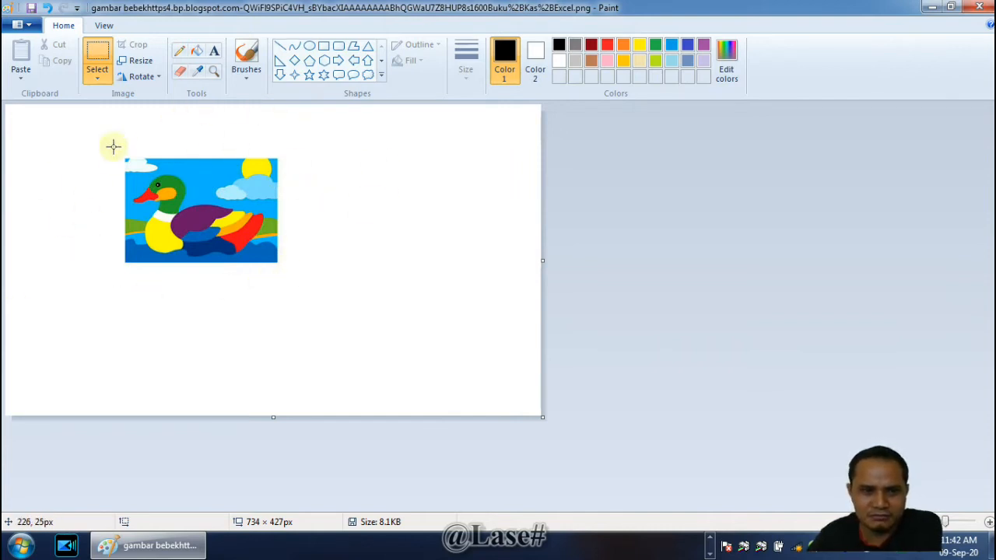
Step: Select a rectangle about 370 × 202 px around the duck picture and move it slightly left and down on the canvas
click(99, 57)
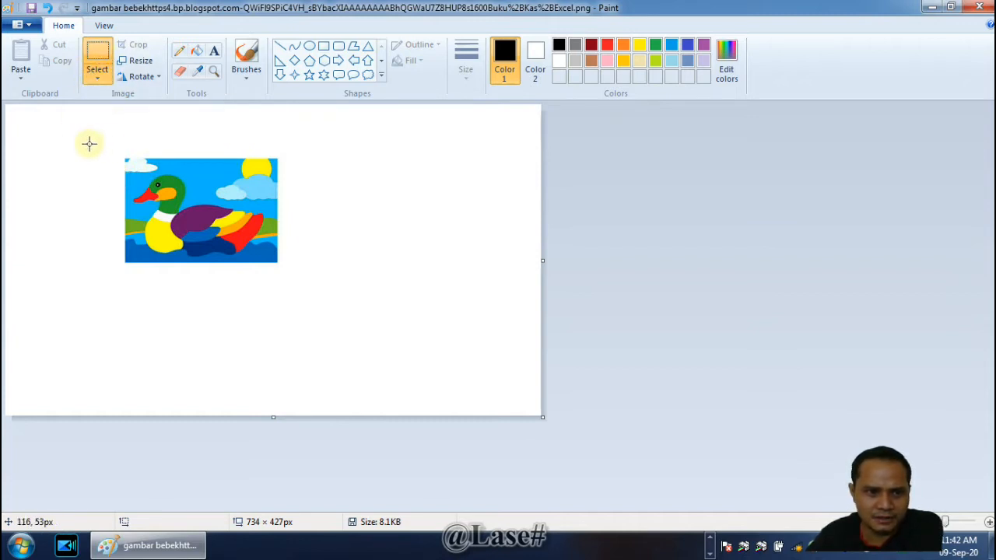
drag(91, 145, 361, 292)
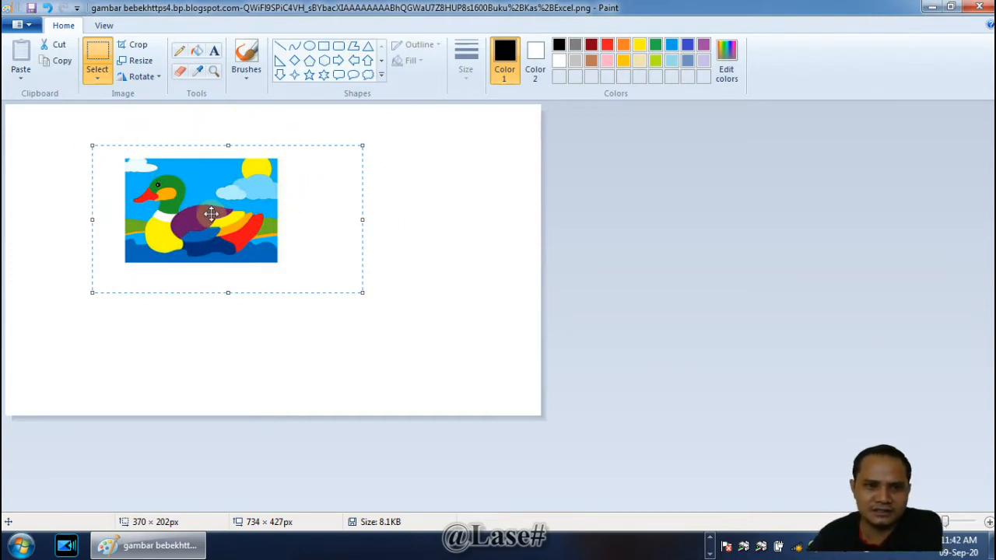
drag(211, 214, 184, 223)
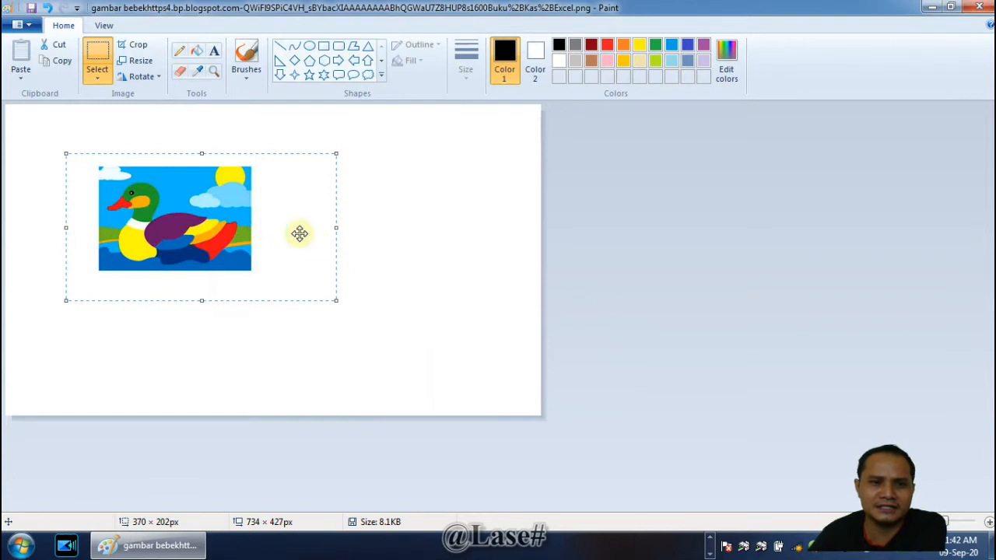
Step: Narrow the selected duck picture area to about 260 × 202 px, nudge it slightly right and deselect it
drag(335, 227, 256, 233)
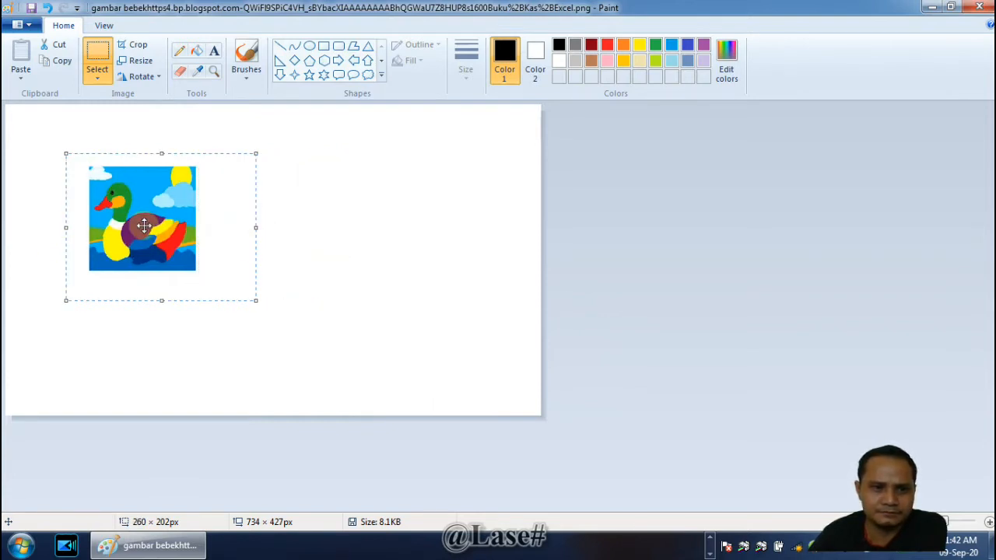
drag(144, 225, 149, 225)
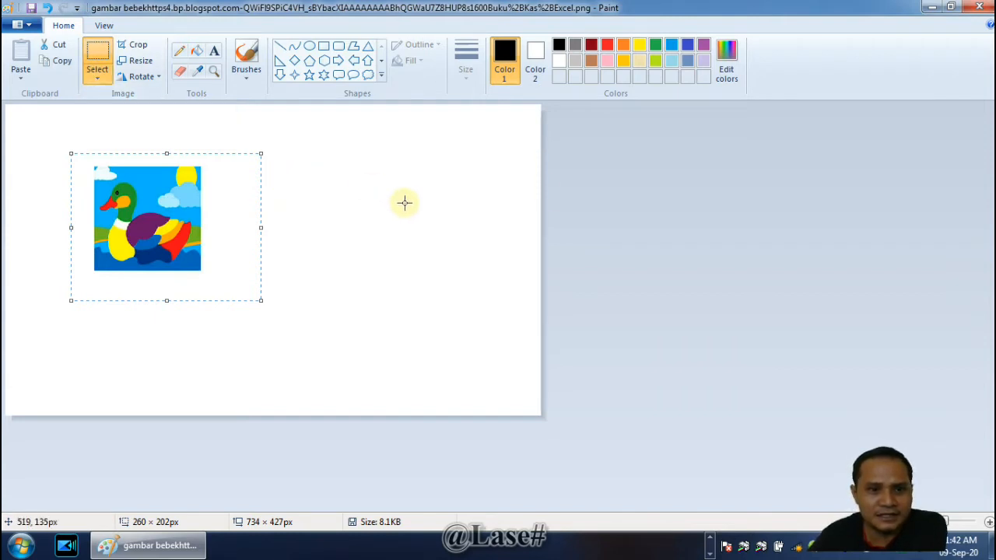
click(116, 127)
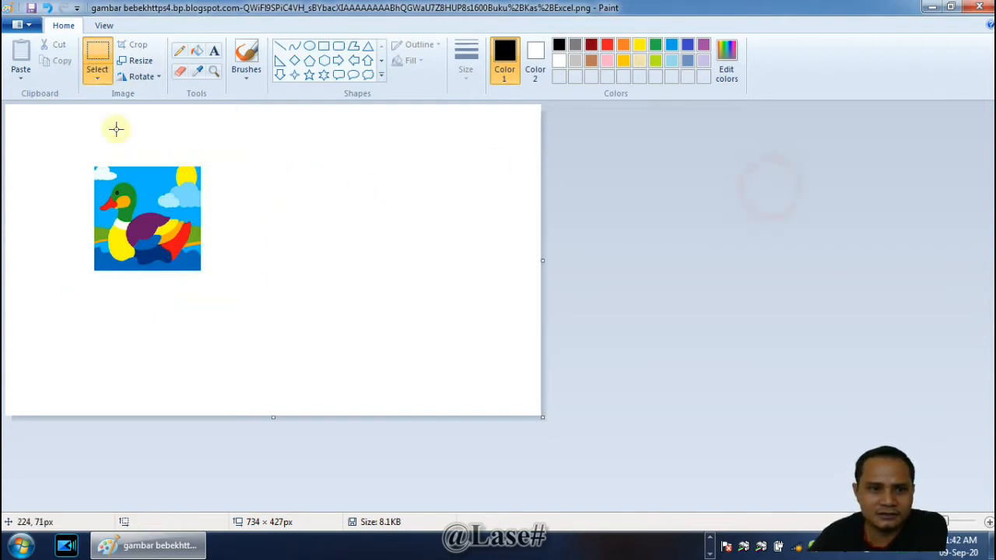
Step: Switch the selection shape to Free-form selection
click(97, 79)
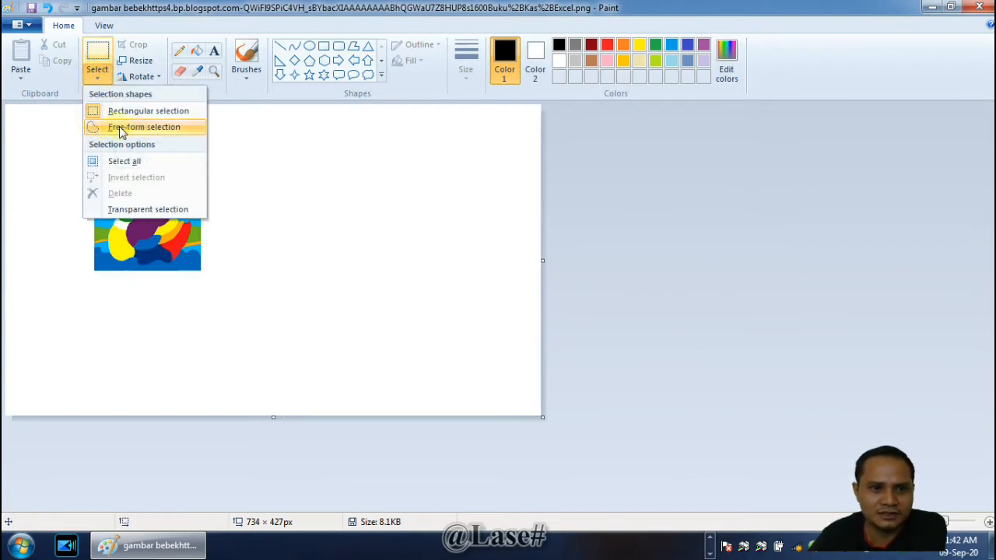
click(120, 128)
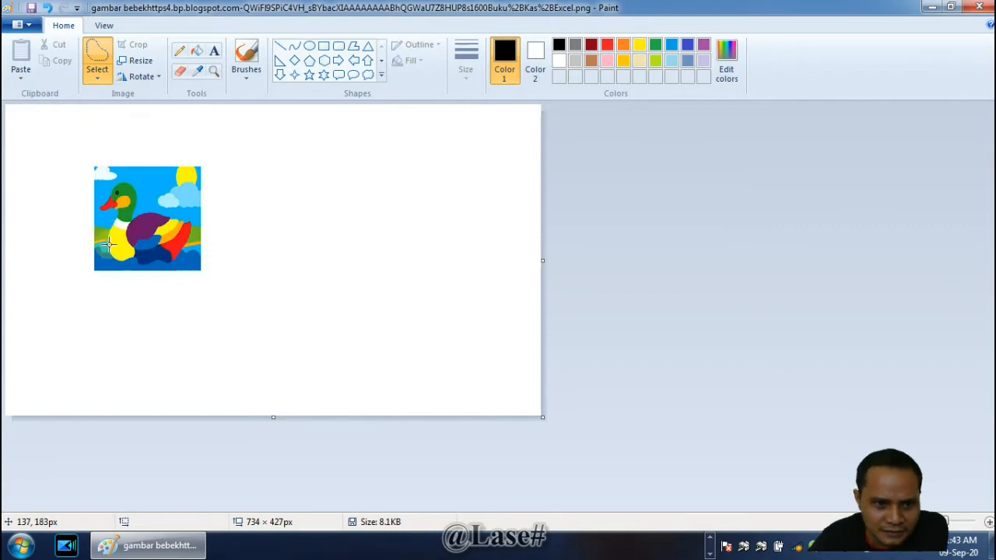
Step: Try to outline the front of the duck's breast and neck, move that piece onto the blank canvas, and undo the move
drag(119, 262, 107, 253)
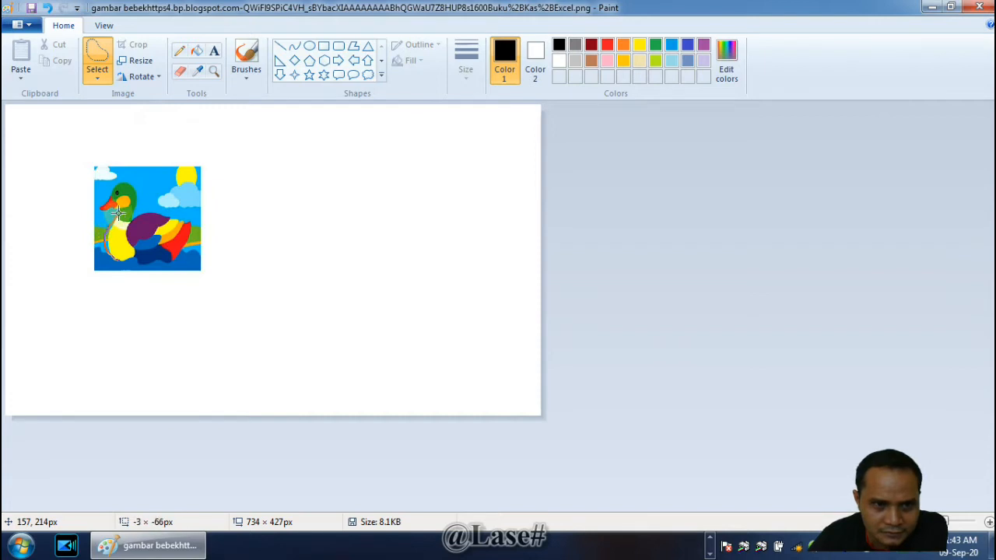
drag(119, 204, 118, 201)
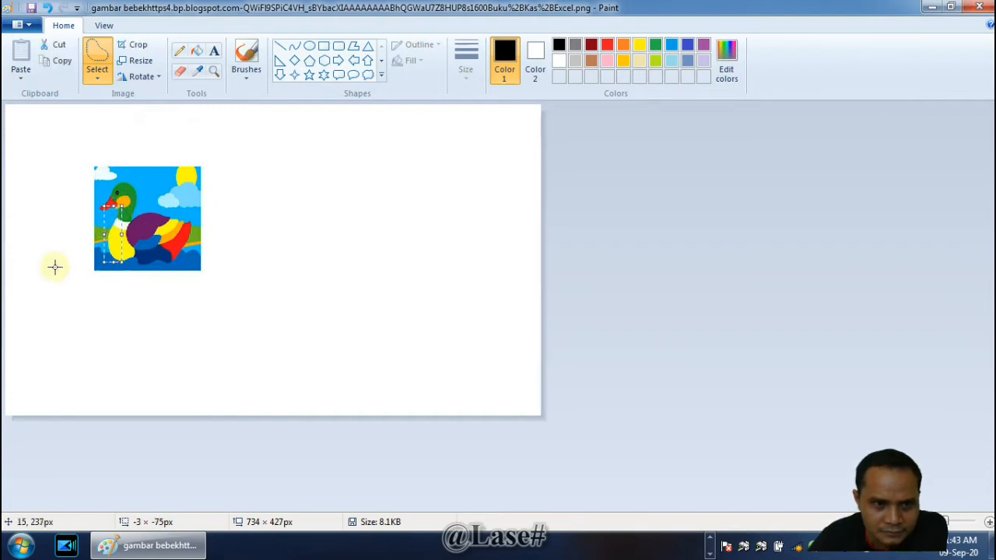
drag(114, 238, 307, 214)
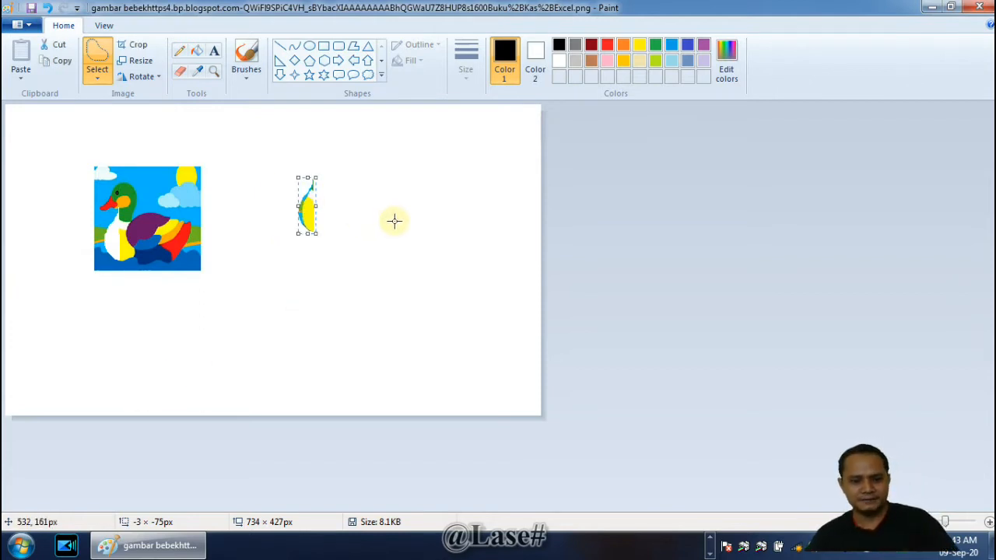
key(ctrl+z)
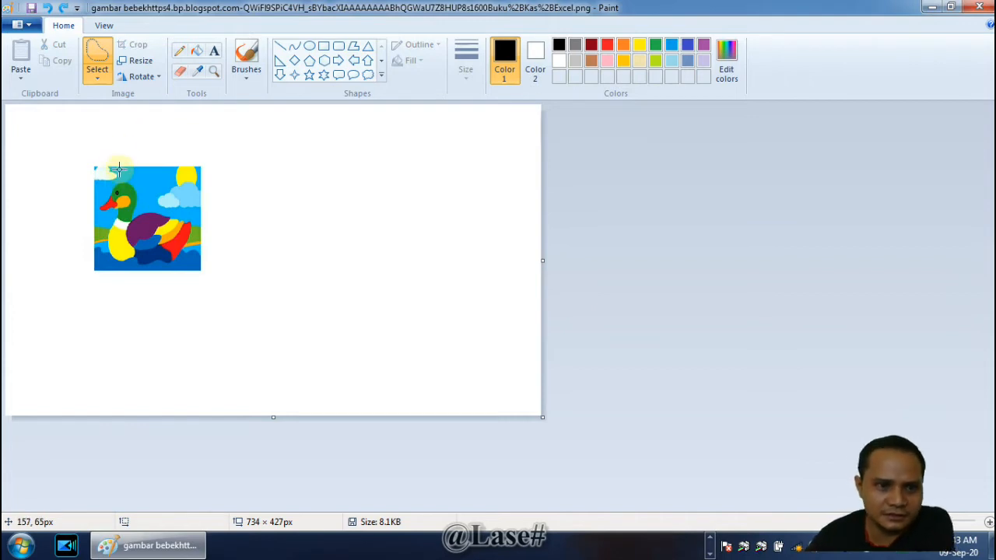
Step: Try to outline the whole duck with the free-form selection, move the cutout onto the blank canvas, and undo the move
mouse_move(100, 203)
mouse_down()
mouse_move(115, 174)
mouse_move(139, 186)
mouse_move(136, 213)
mouse_move(164, 203)
mouse_move(204, 230)
mouse_move(166, 270)
mouse_move(103, 249)
mouse_up()
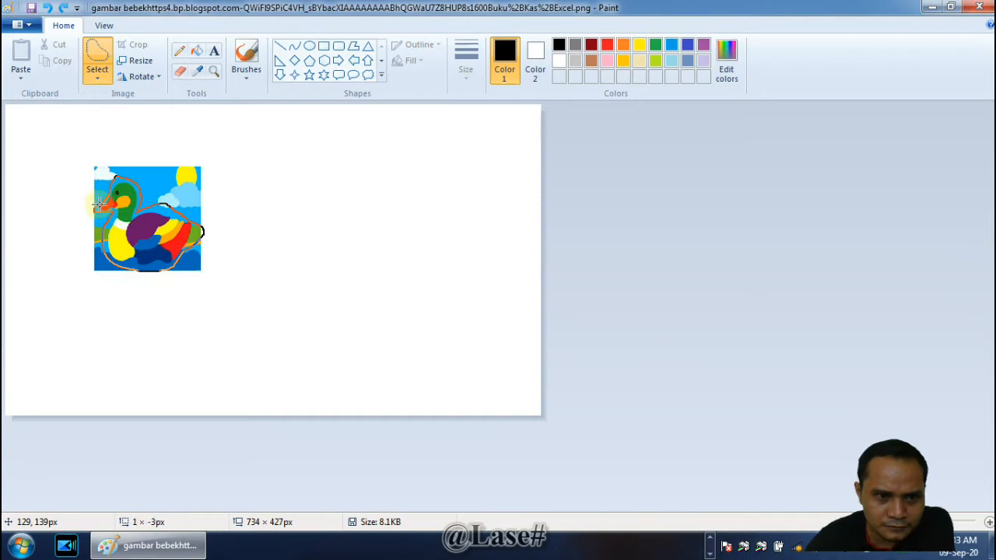
drag(102, 203, 102, 200)
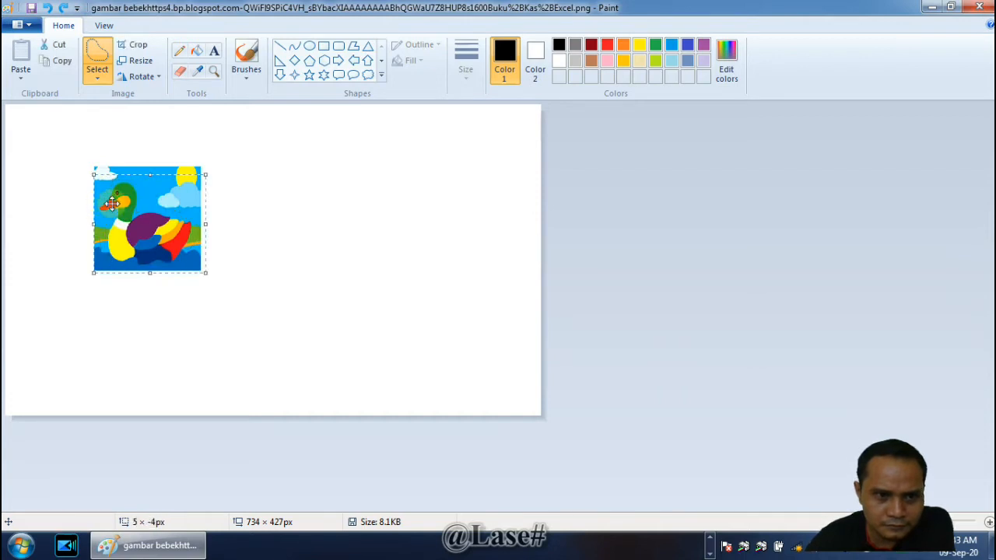
drag(163, 199, 350, 206)
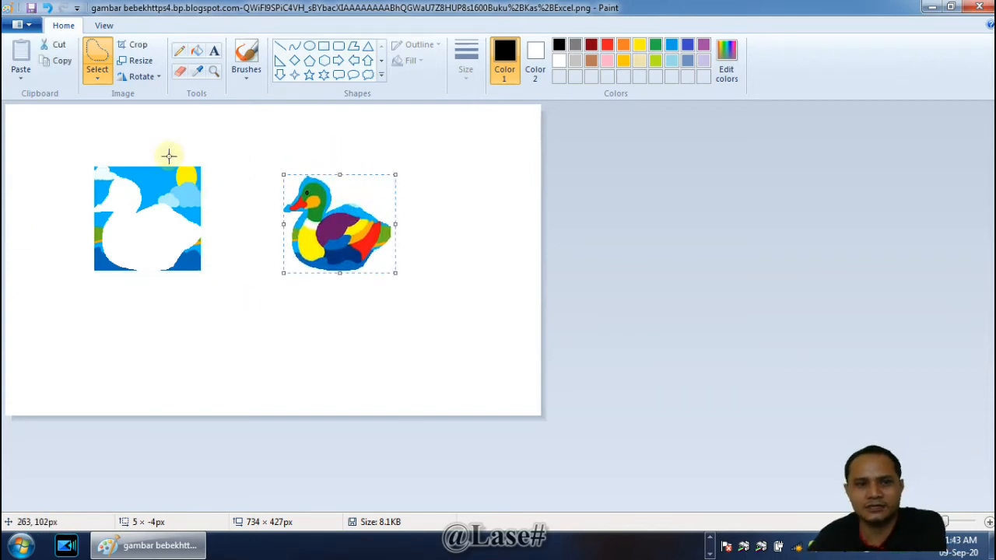
click(97, 78)
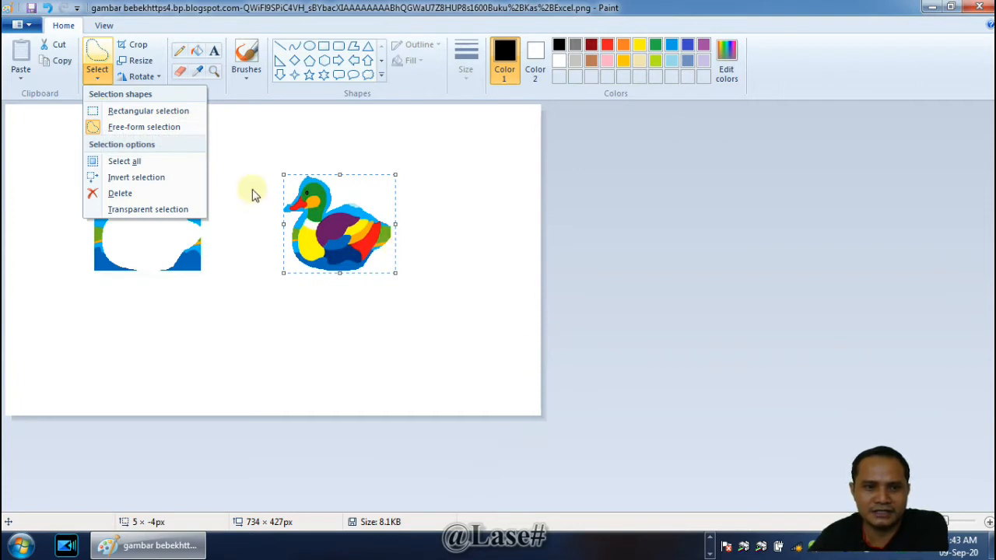
click(518, 195)
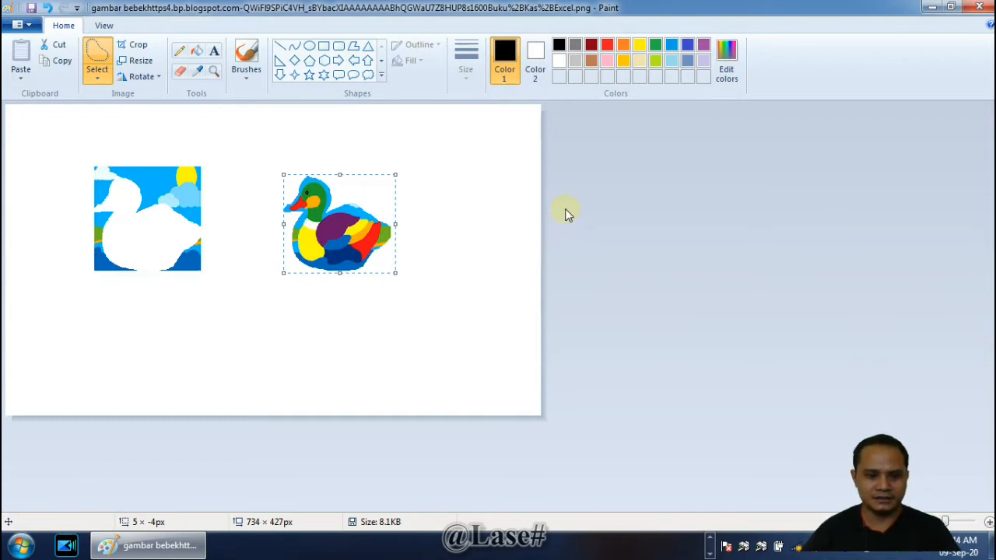
key(ctrl+z)
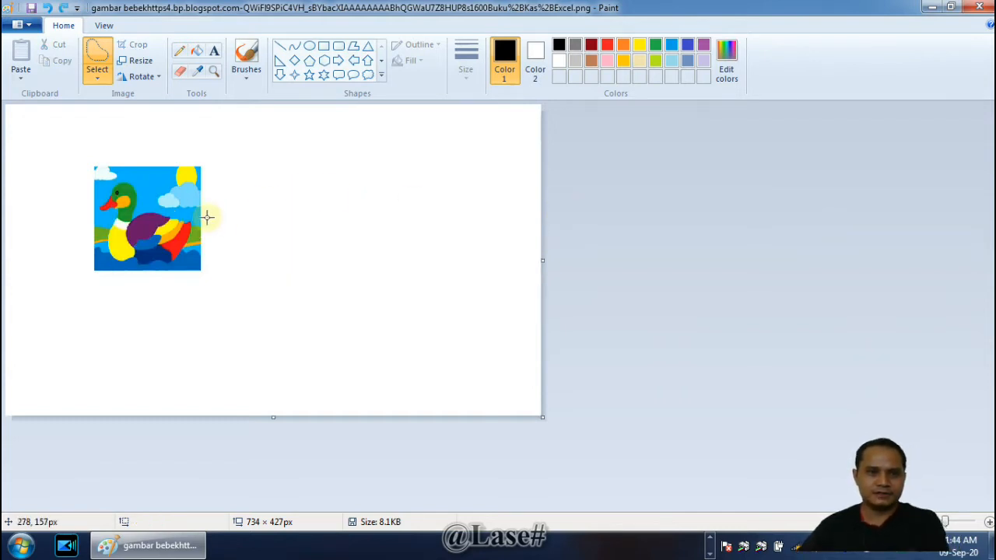
Step: Enlarge a rectangular selection of about 207 × 204 px around the duck picture to about 352 × 284 px and move it slightly up and left
click(96, 77)
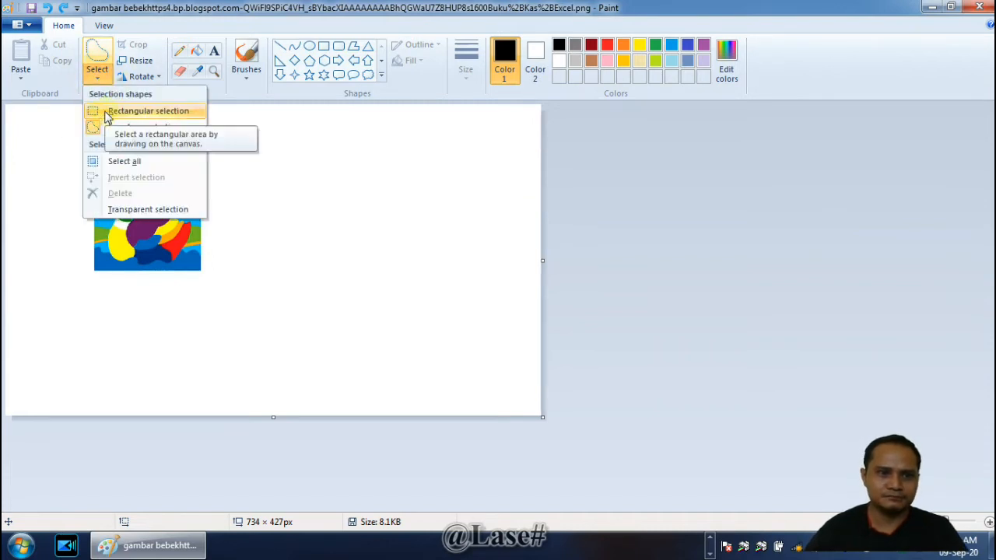
click(106, 113)
drag(77, 150, 223, 297)
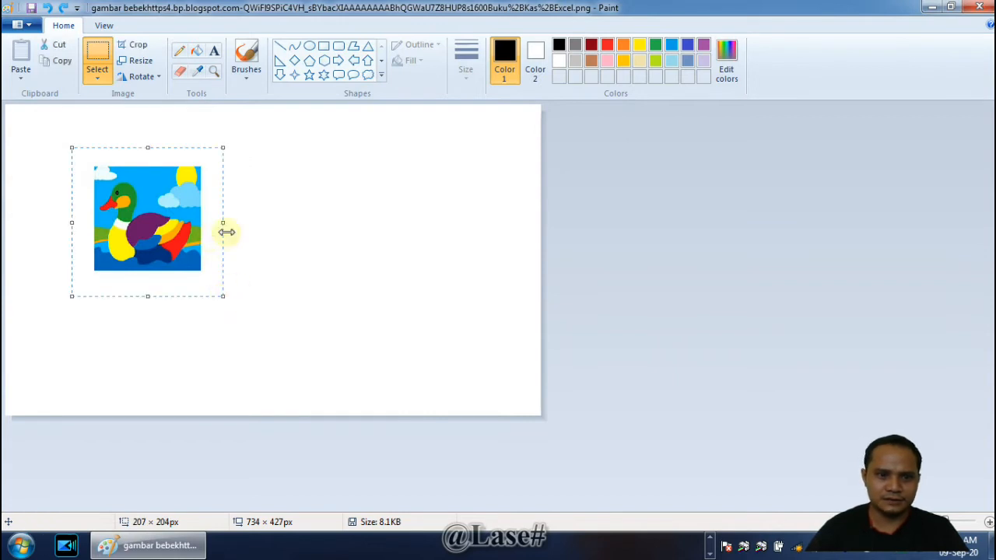
drag(224, 224, 329, 223)
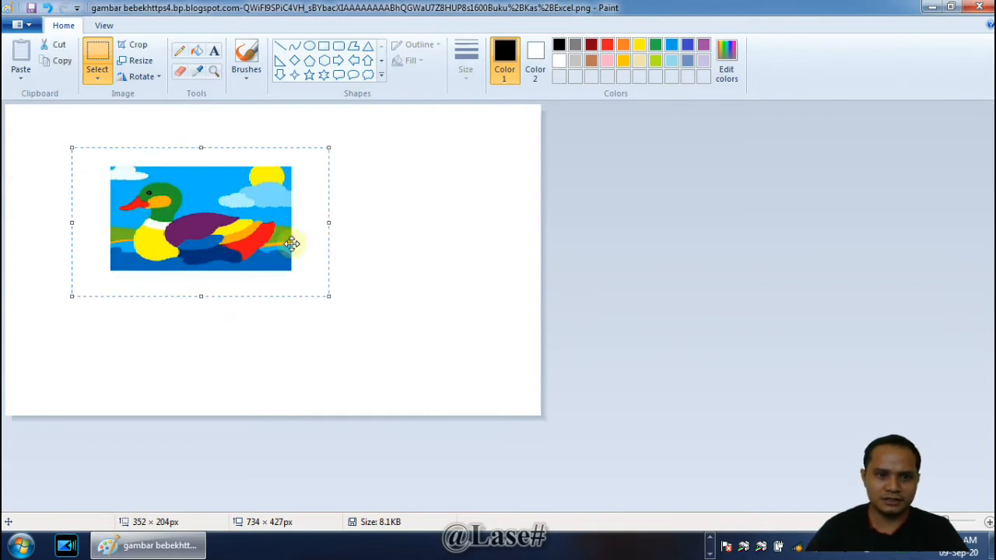
drag(202, 296, 201, 353)
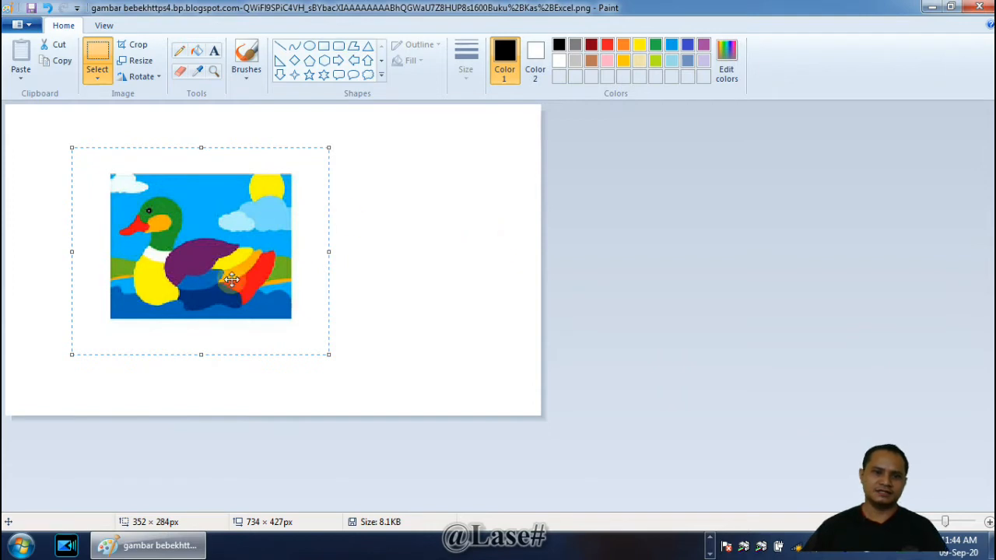
drag(253, 311, 239, 269)
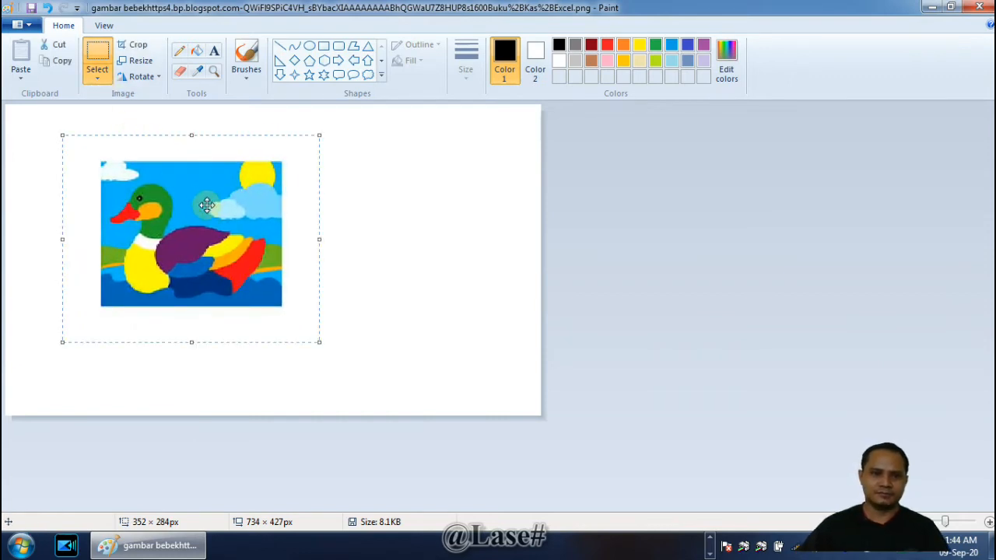
click(670, 209)
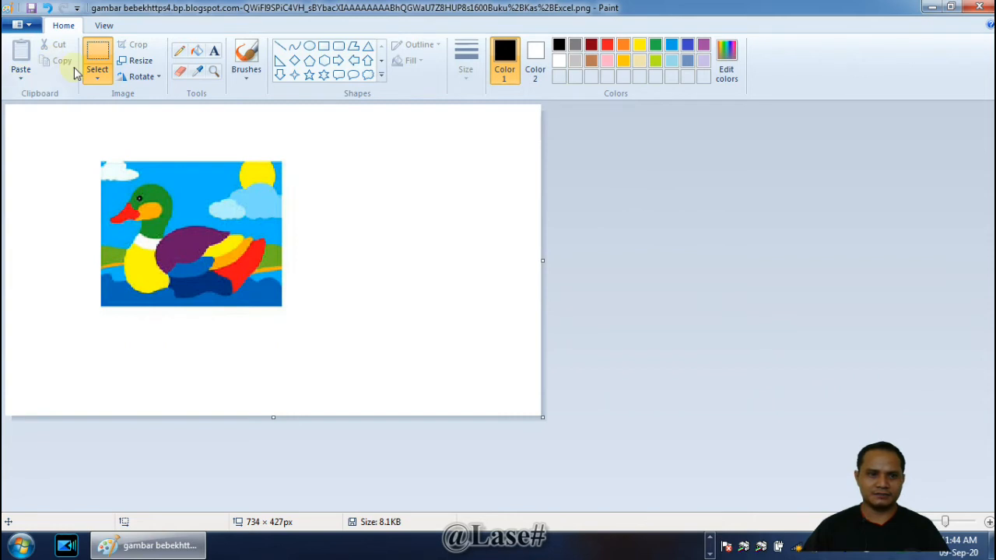
Step: Outline the enlarged duck with Free-form selection and move the cutout onto the blank canvas to the right of the picture
click(97, 81)
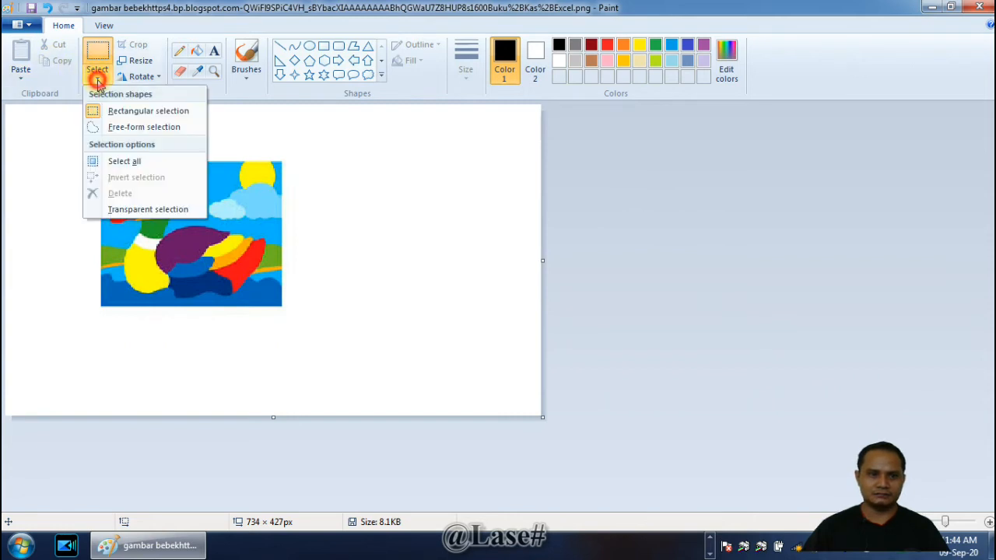
click(140, 129)
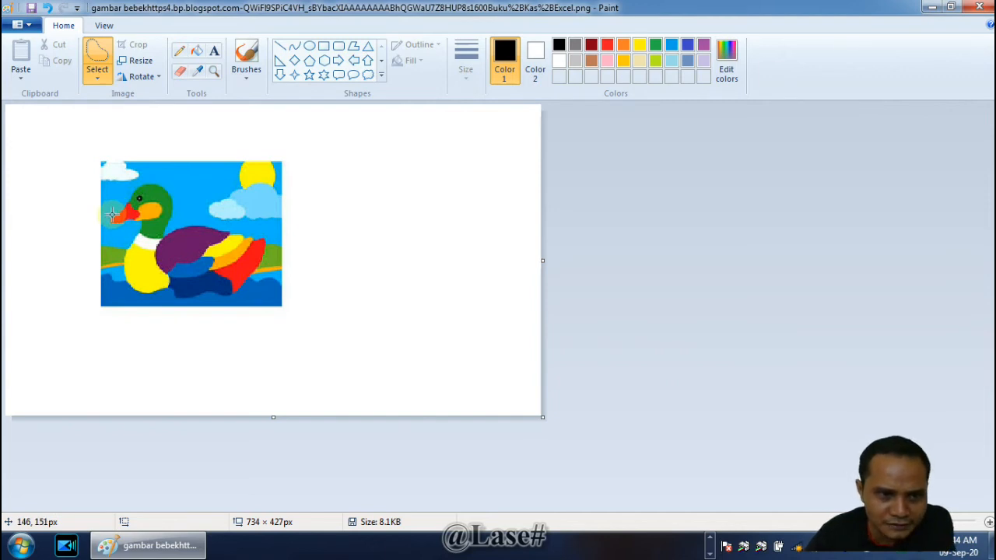
mouse_move(111, 213)
mouse_down()
mouse_move(133, 184)
mouse_move(160, 180)
mouse_move(173, 188)
mouse_move(175, 215)
mouse_move(195, 225)
mouse_move(273, 238)
mouse_move(235, 294)
mouse_move(192, 297)
mouse_up()
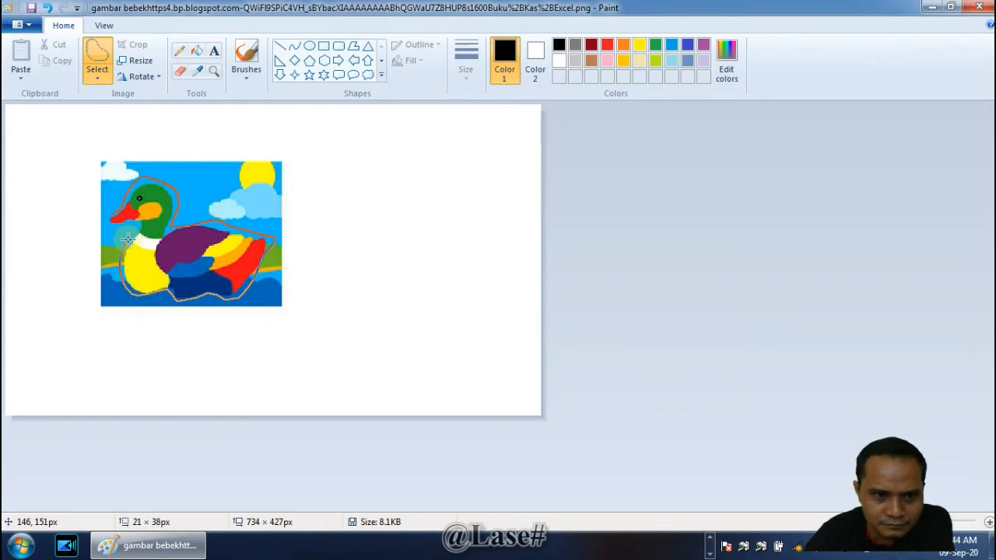
drag(138, 222, 114, 224)
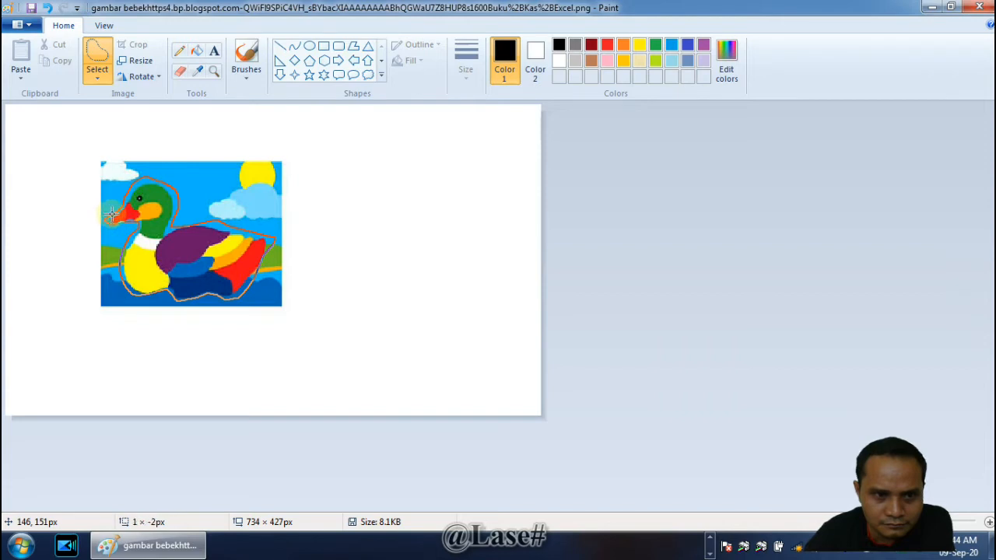
drag(114, 214, 115, 214)
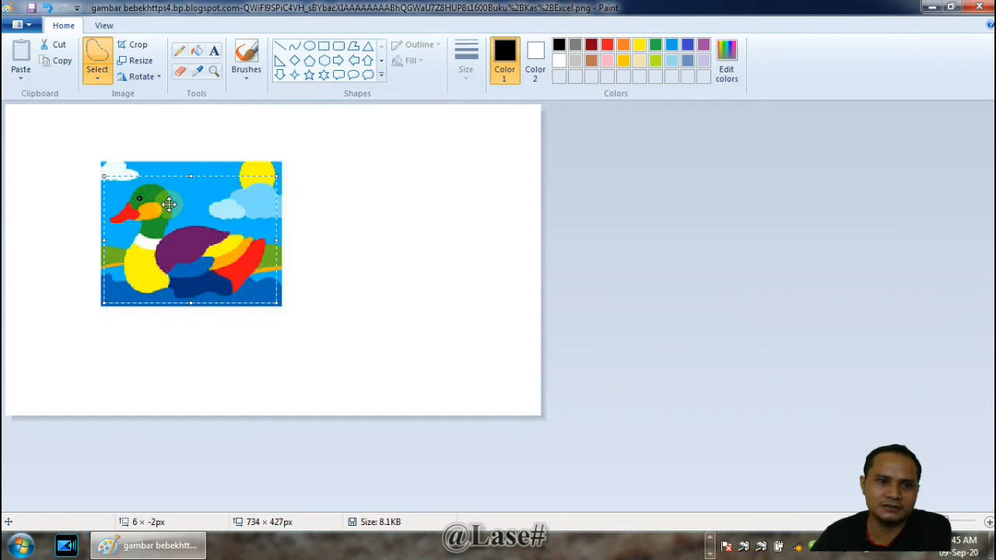
drag(174, 210, 402, 200)
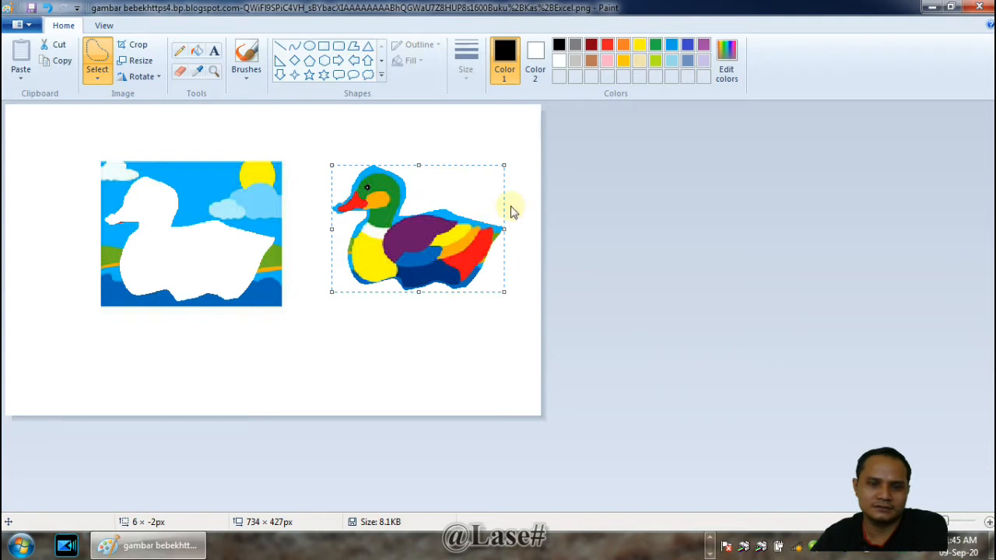
click(593, 235)
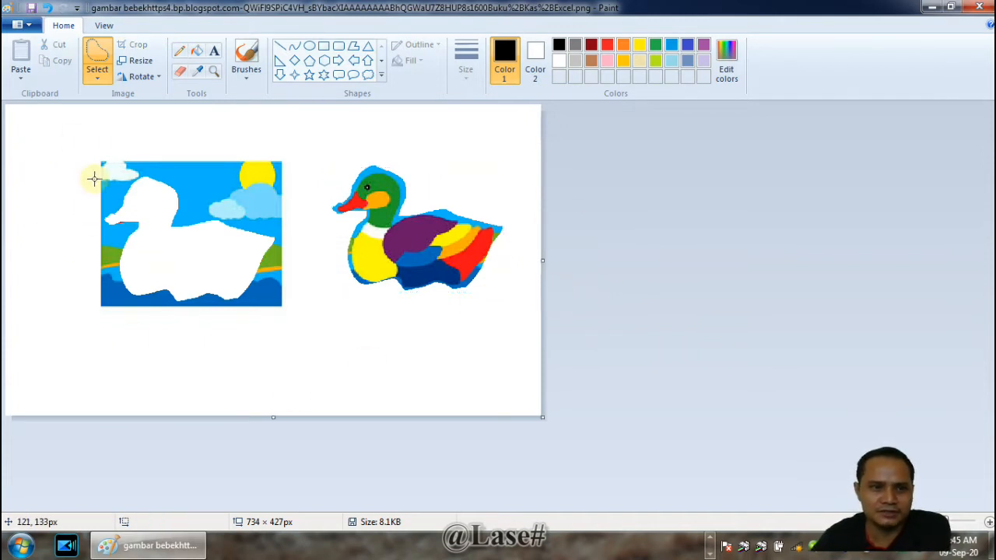
Step: Copy a rectangular selection of about 288 × 235 px around the duck cutout
click(107, 66)
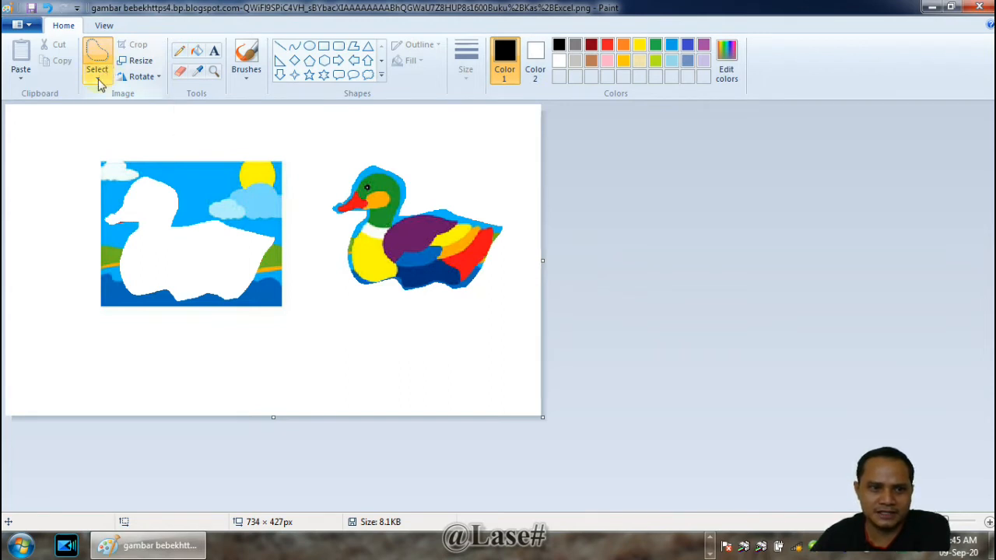
click(98, 80)
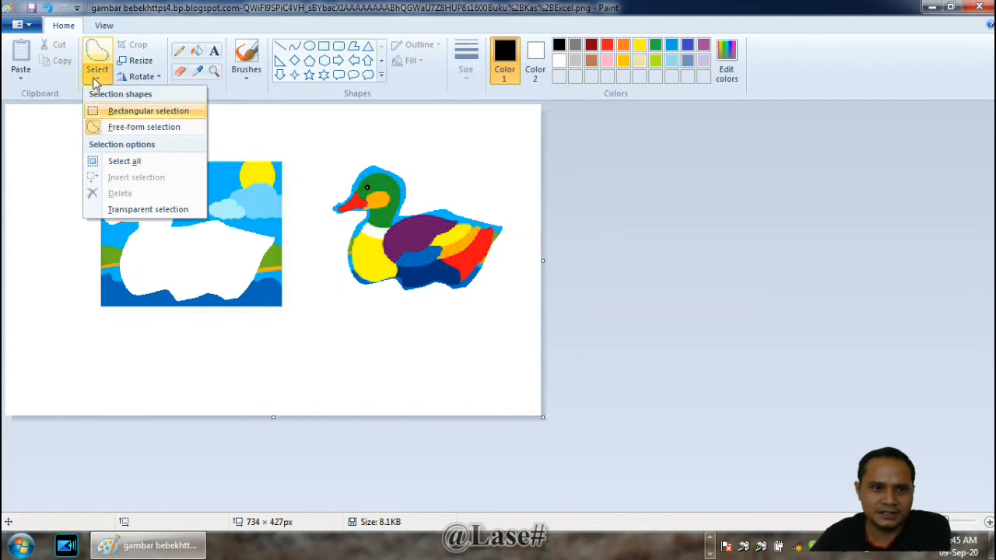
click(137, 112)
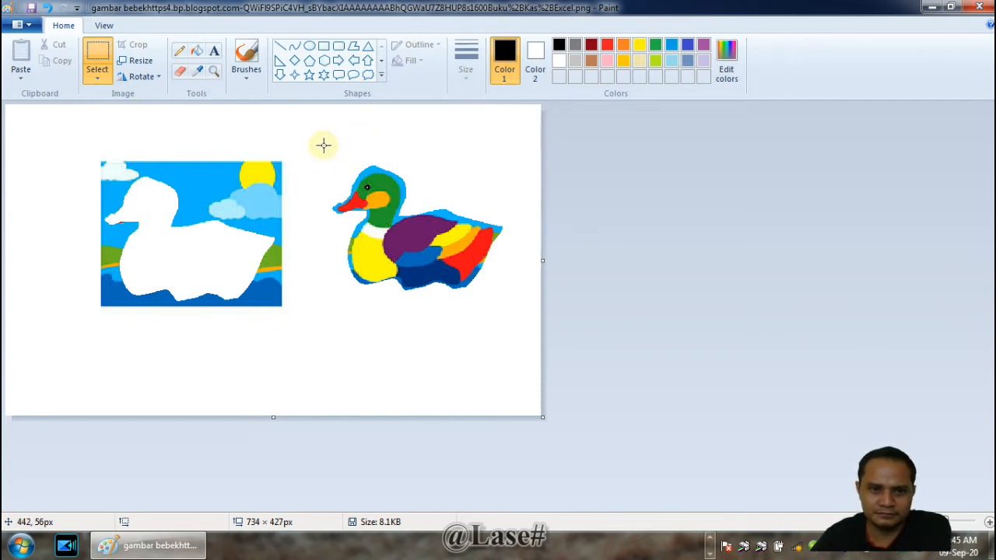
drag(313, 146, 523, 319)
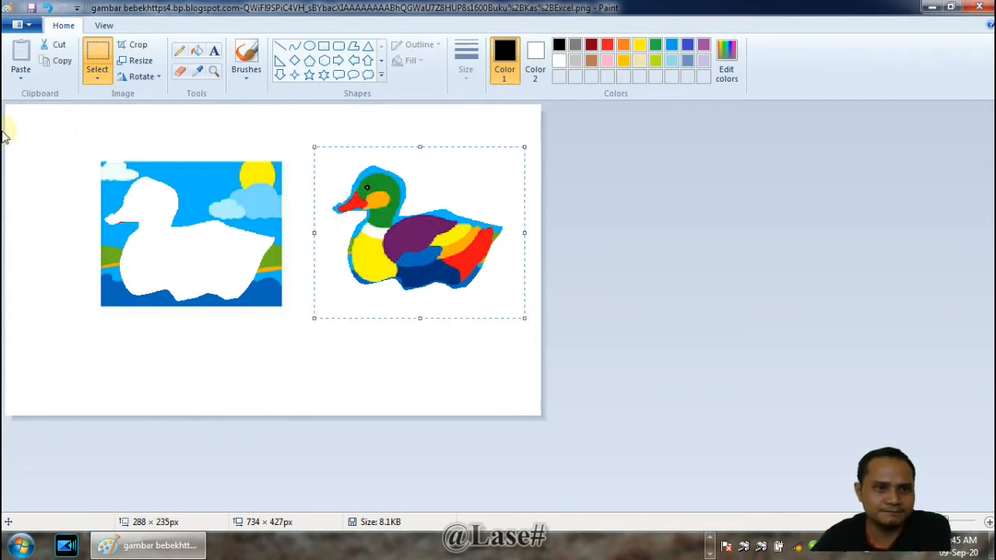
click(54, 65)
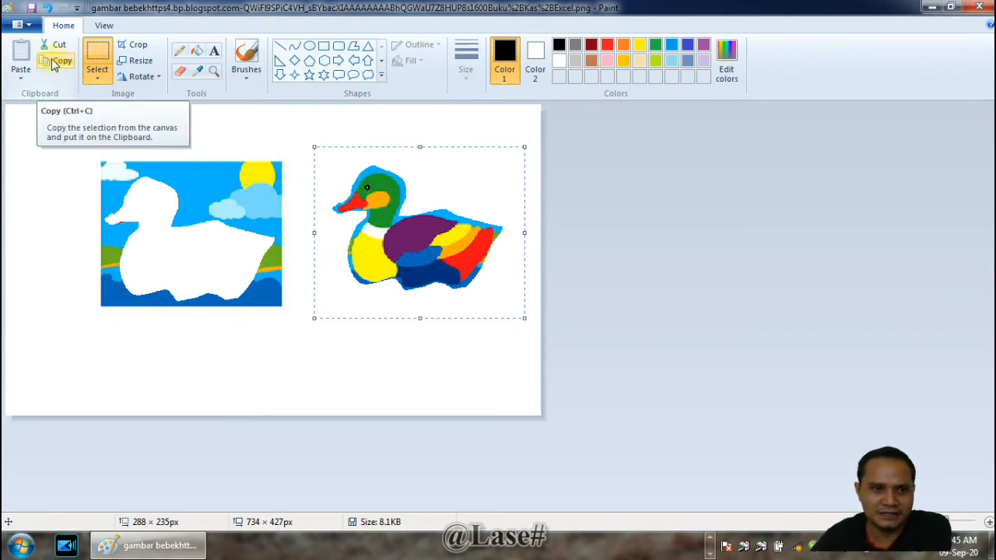
click(53, 64)
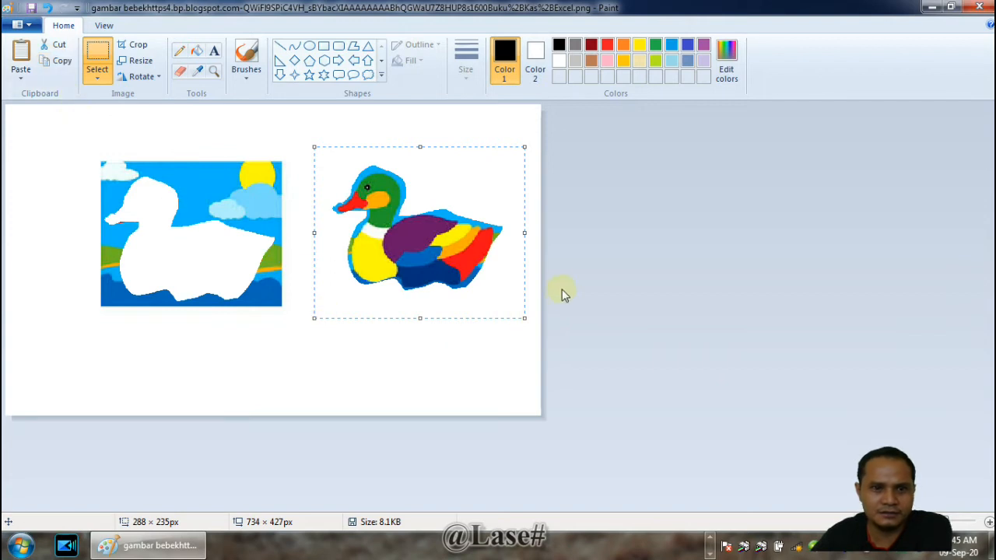
Step: Paste the copied duck and place it below the original cutout, shrunk to about 177 × 156 px
click(21, 78)
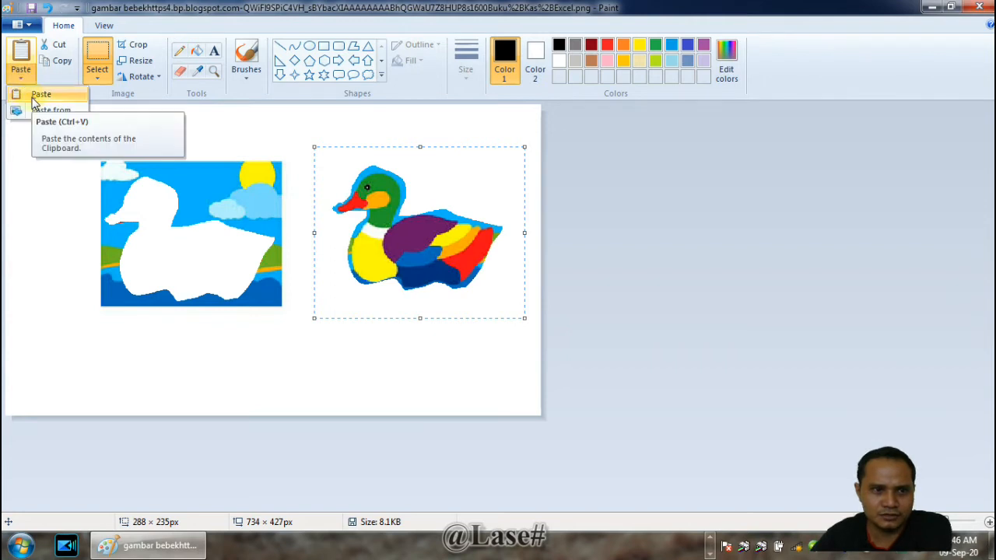
click(33, 95)
drag(158, 165, 449, 312)
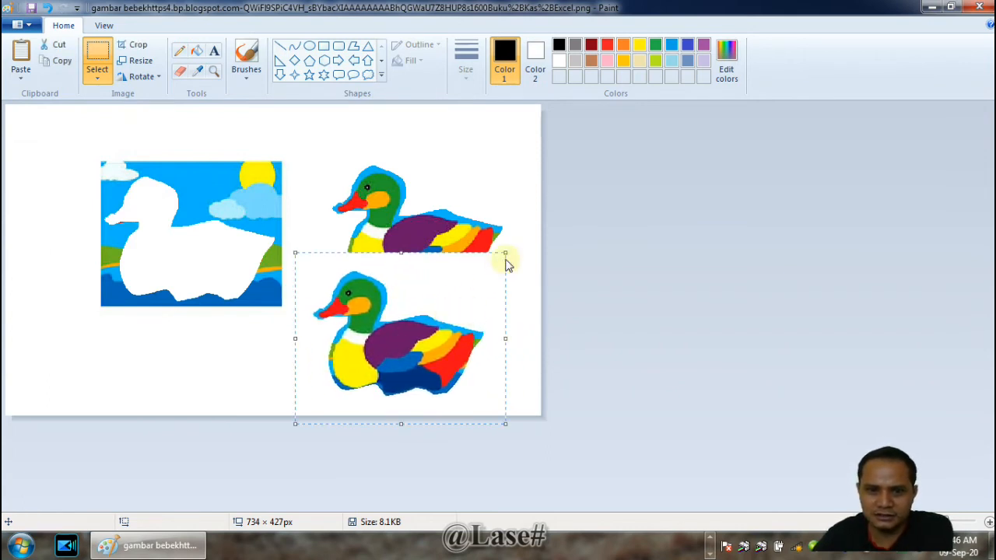
drag(506, 251, 422, 312)
click(375, 377)
drag(374, 377, 482, 366)
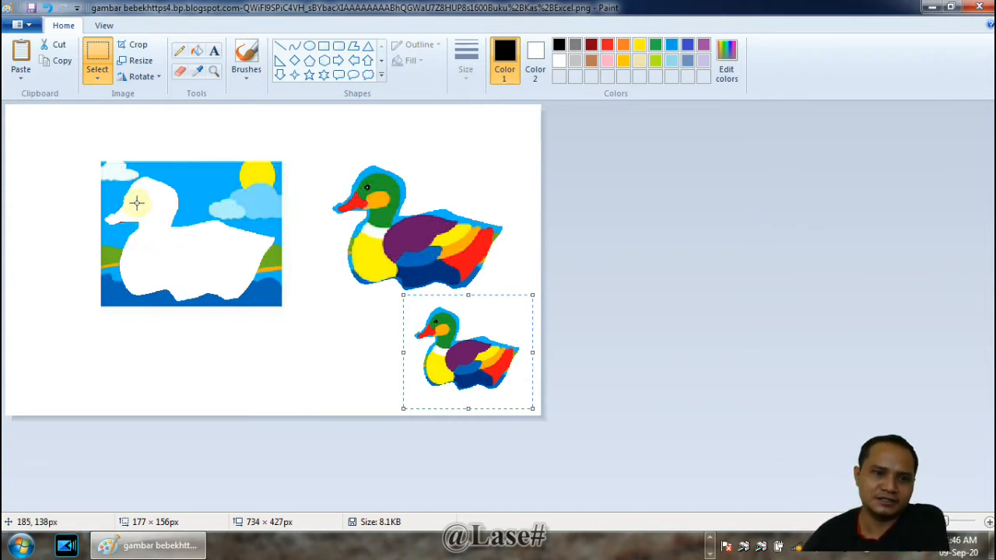
Step: Fill the empty duck silhouette in the picture with black, recolor it gold, and finish with orange
click(197, 55)
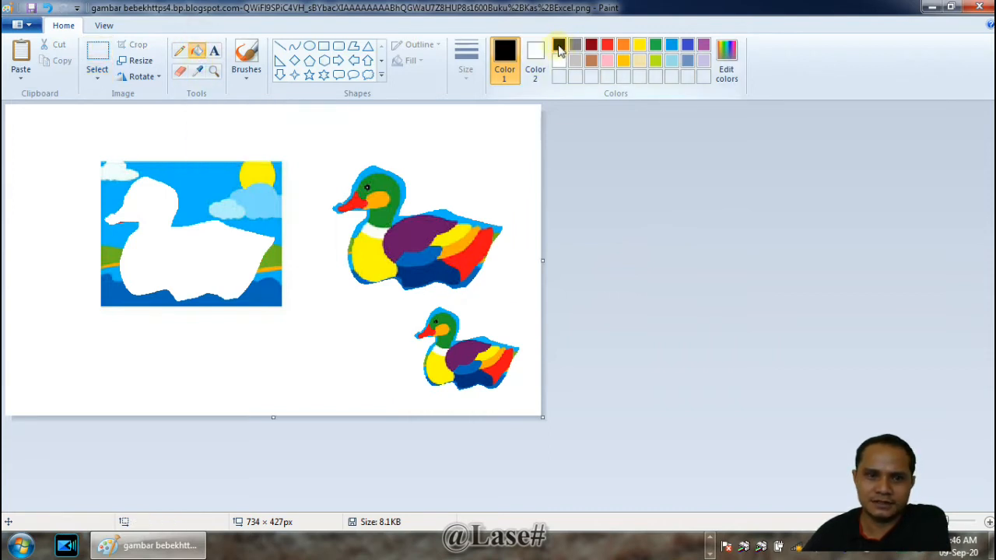
click(157, 195)
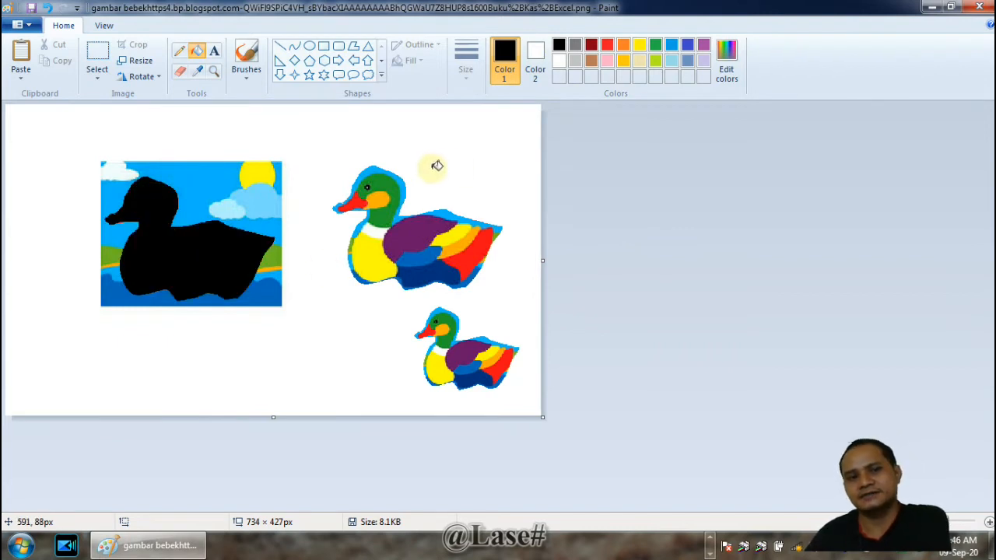
click(607, 45)
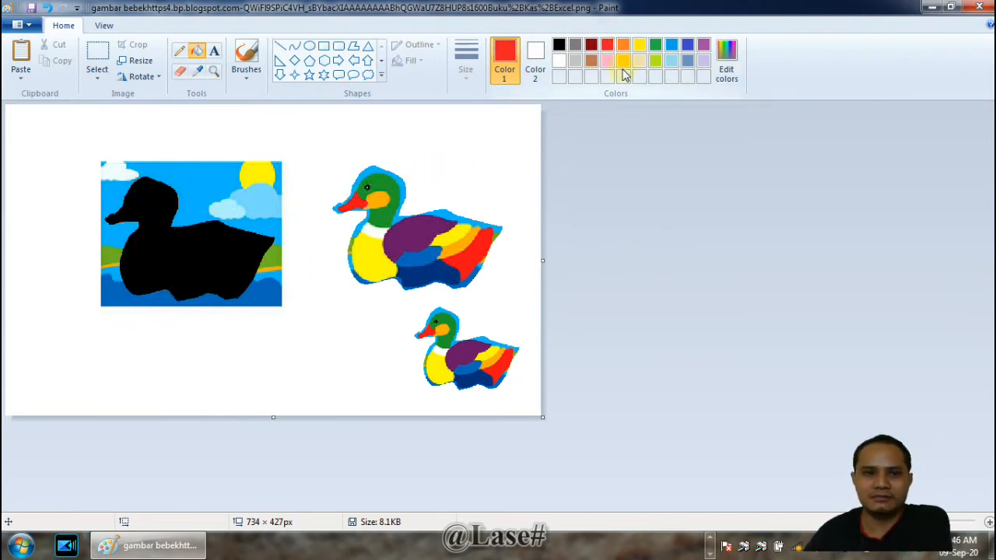
click(623, 63)
click(161, 200)
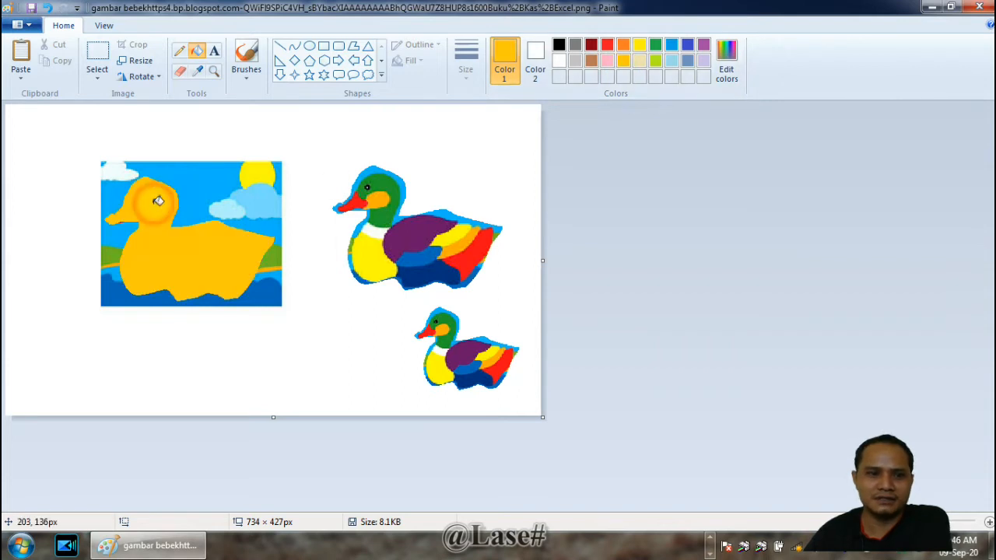
click(625, 48)
click(167, 213)
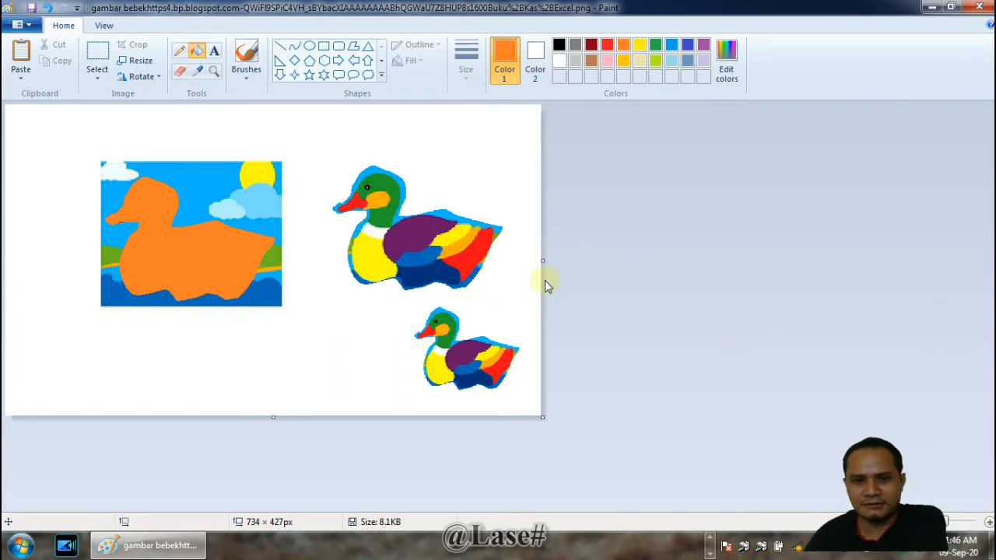
Step: Copy a rectangular selection of about 280 × 198 px around the large duck cutout
click(99, 82)
click(105, 109)
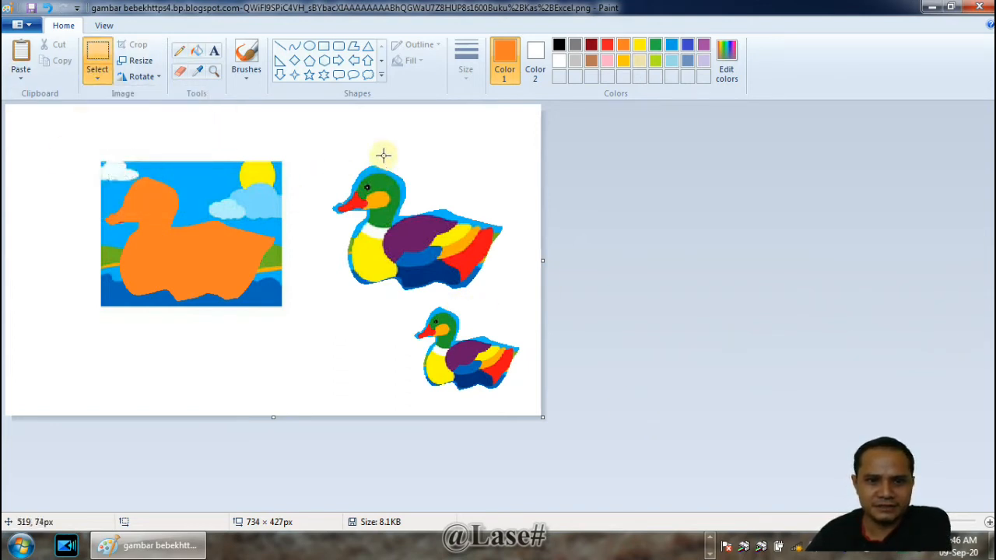
drag(321, 153, 524, 296)
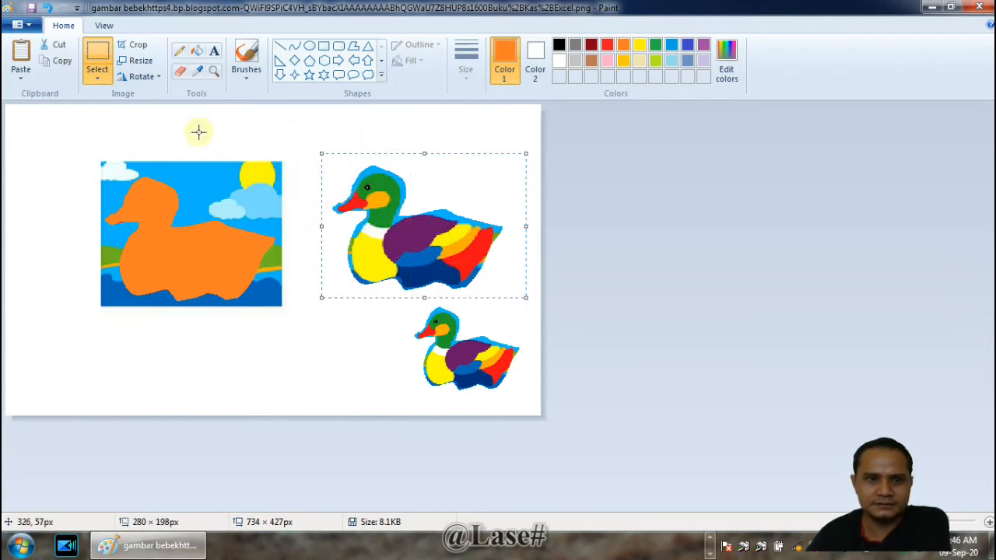
click(58, 62)
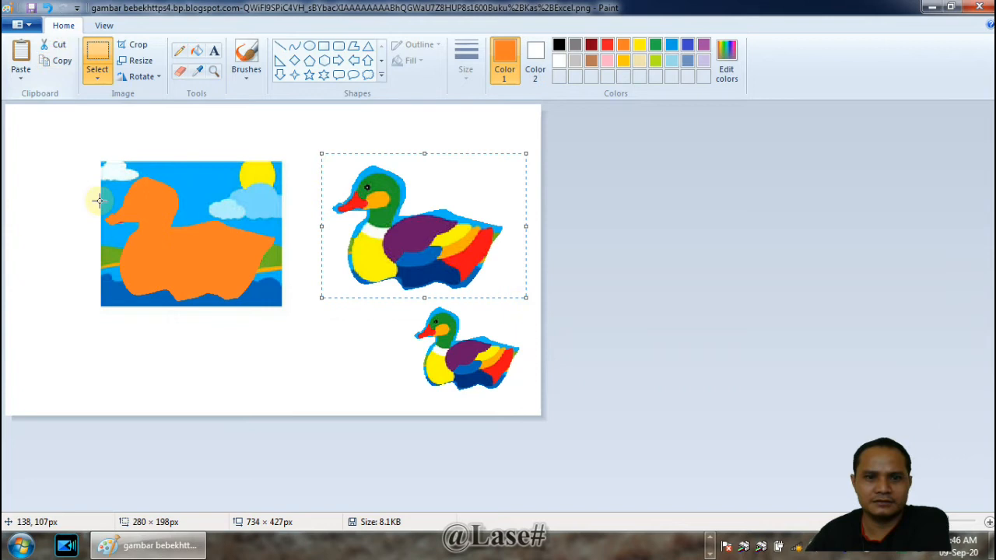
Step: Paste the copied duck and place it just left of the small duck, shrunk to about 166 × 107 px
click(19, 78)
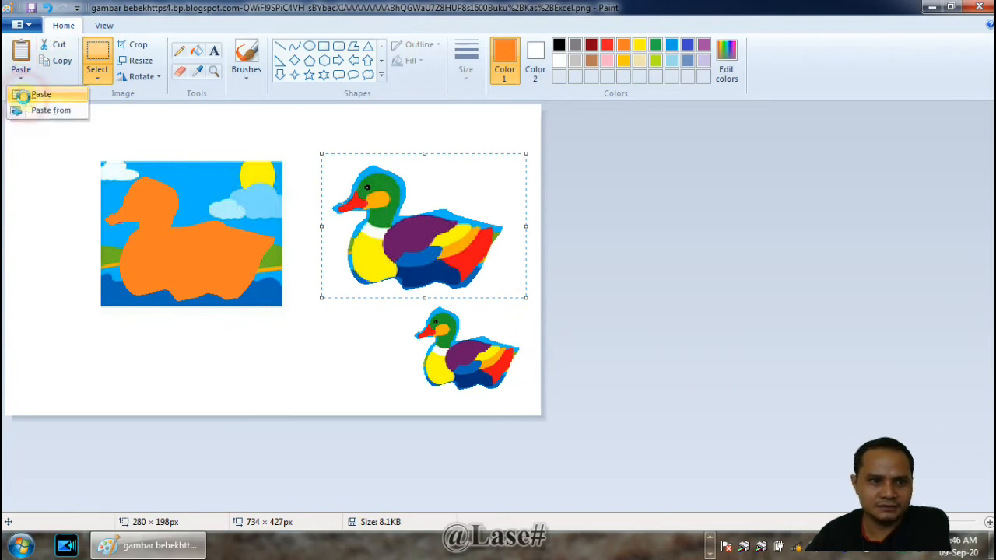
click(22, 94)
drag(70, 158, 258, 308)
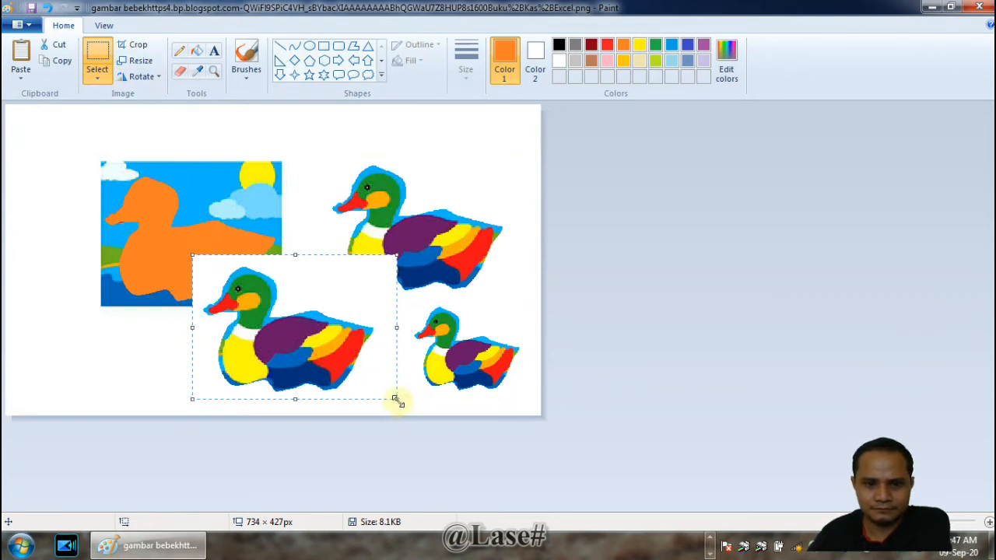
drag(396, 398, 385, 379)
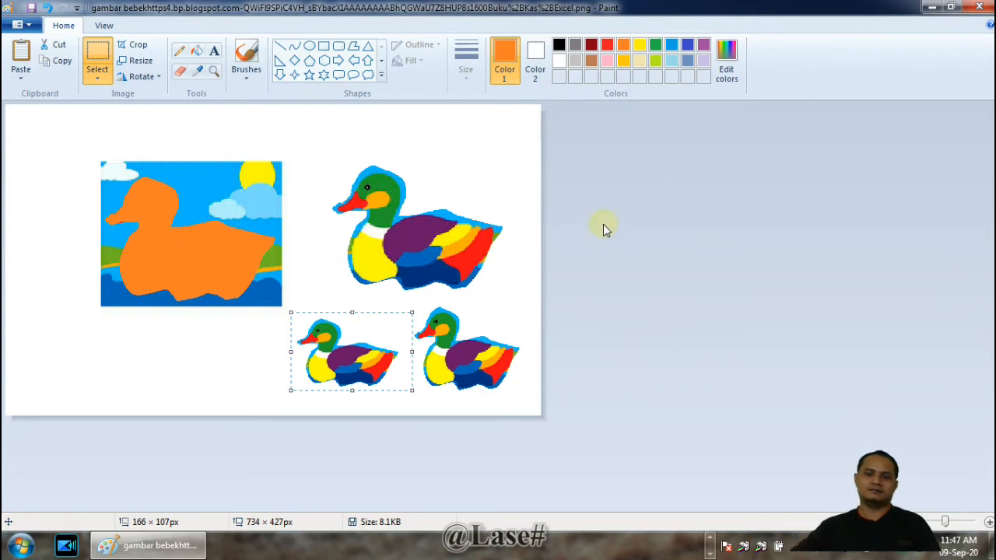
click(642, 225)
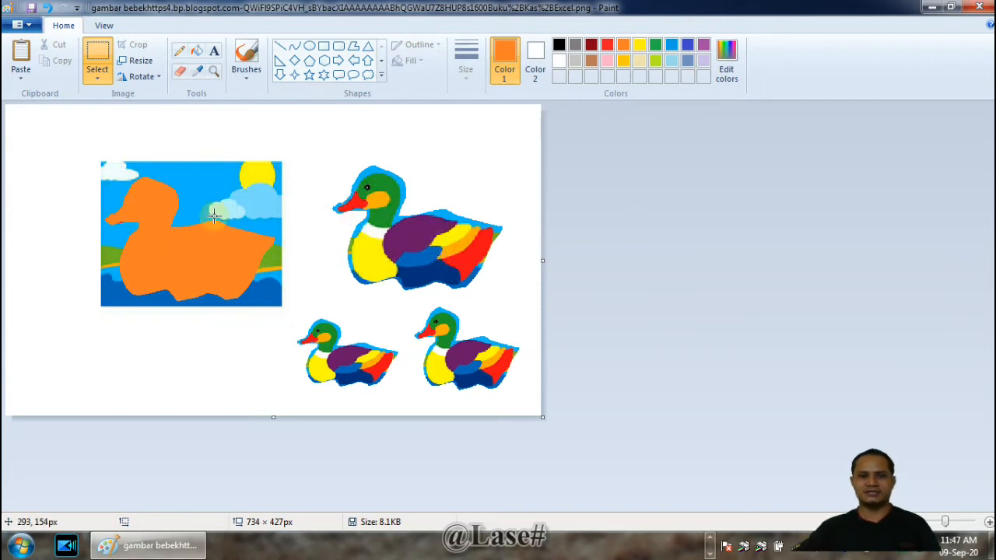
Step: Open the duck picture from the GAMBAR folder, saving the changes made to the current picture
click(18, 25)
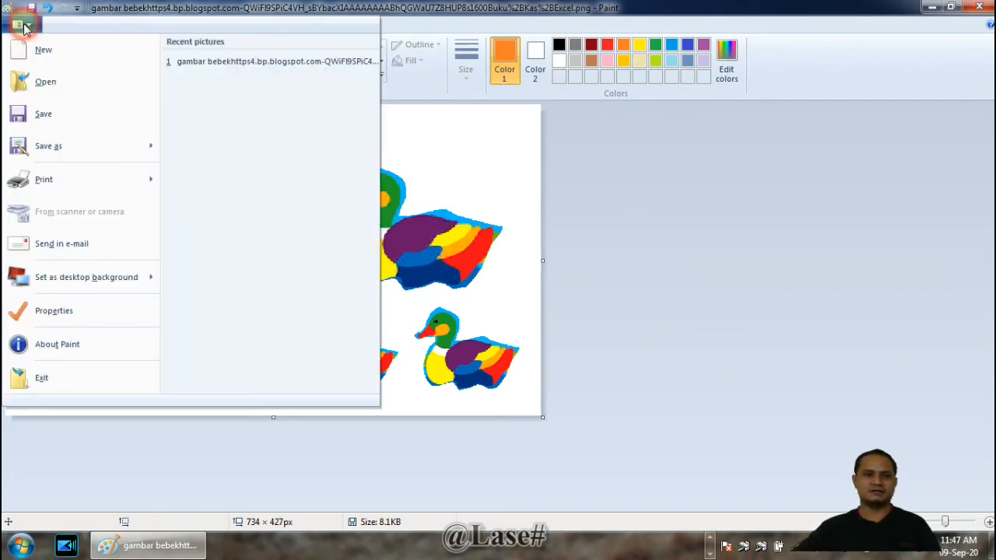
click(39, 82)
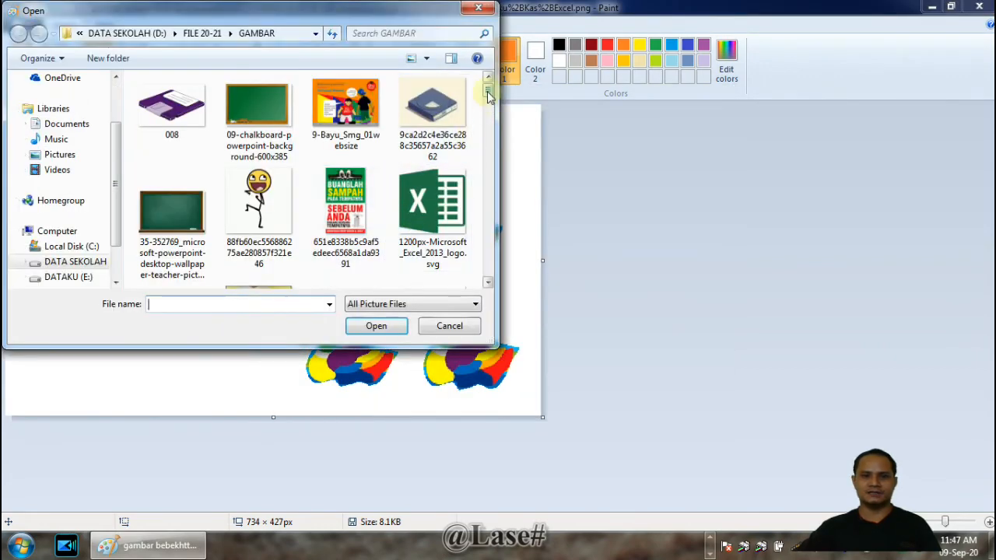
scroll(480, 155, down, 3)
scroll(481, 159, down, 5)
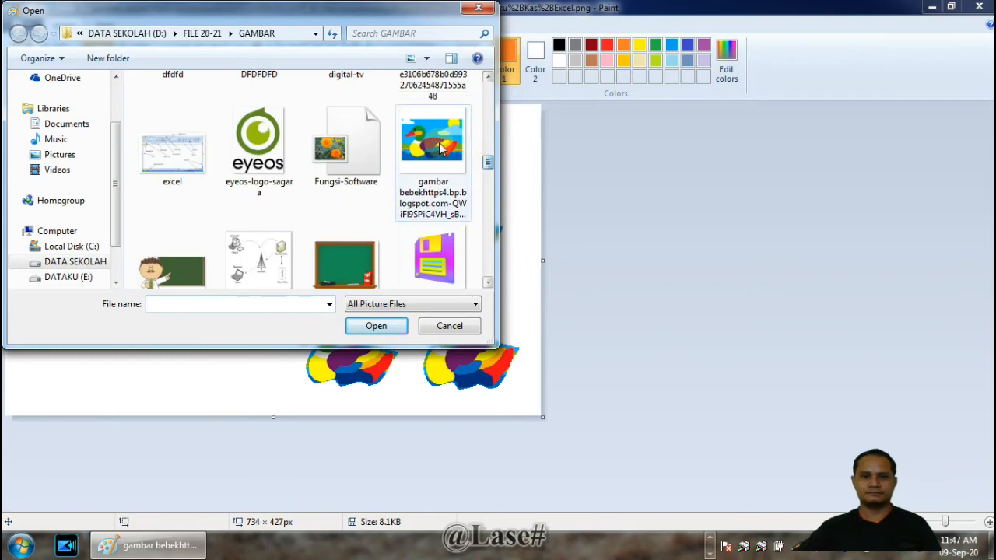
click(438, 152)
click(376, 327)
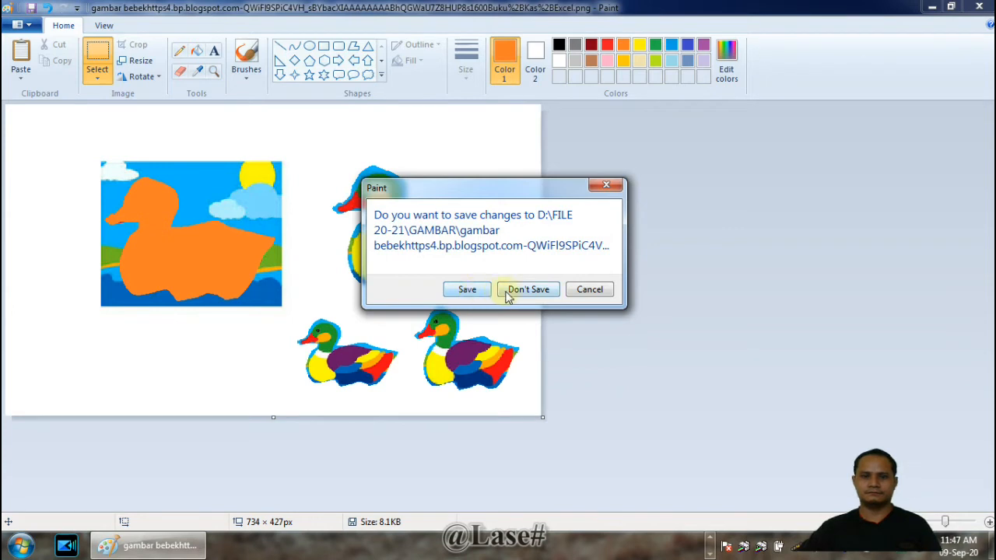
click(469, 291)
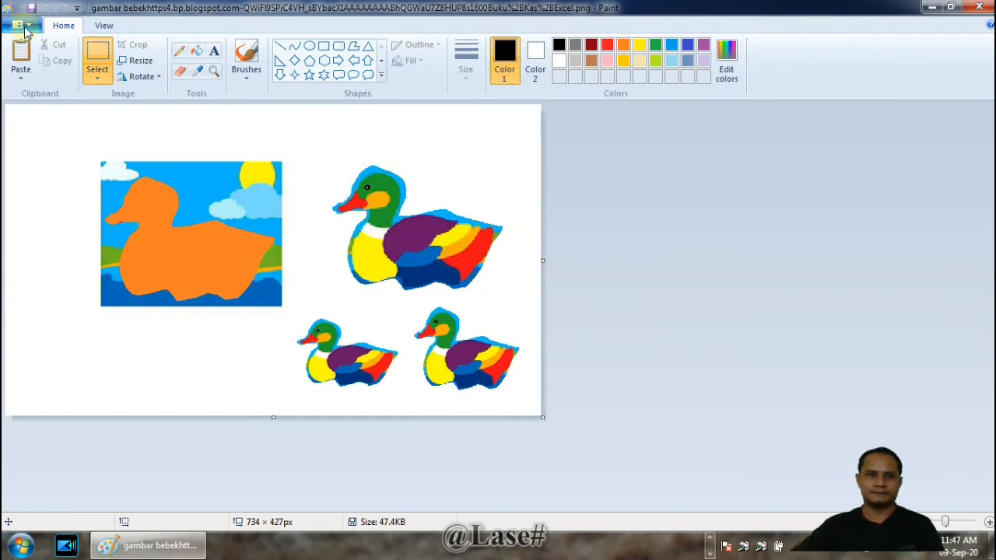
Step: Open the chalkboard picture ggggg from the GAMBAR folder
click(24, 29)
click(325, 185)
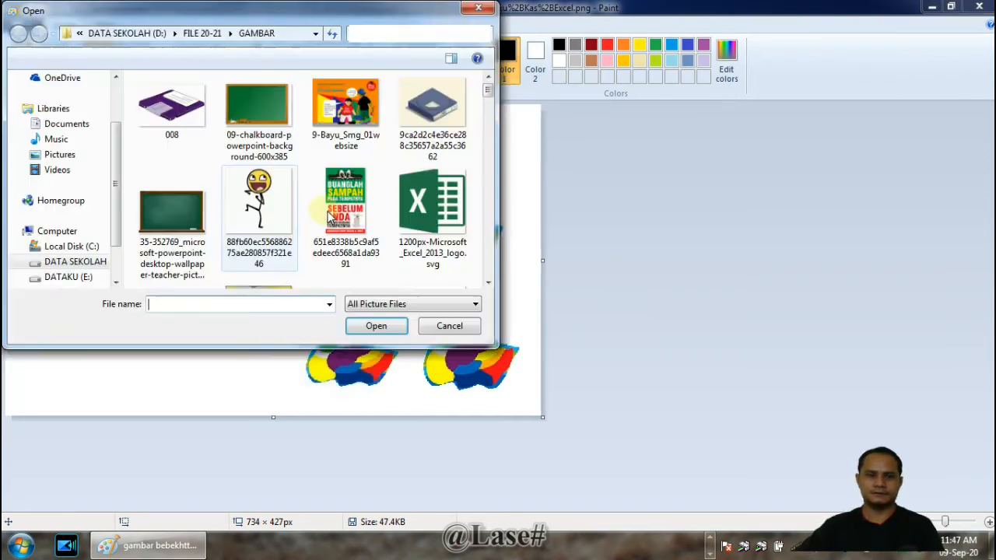
drag(486, 92, 484, 116)
mouse_move(480, 162)
mouse_down()
mouse_move(467, 273)
mouse_move(480, 163)
mouse_move(477, 173)
mouse_up()
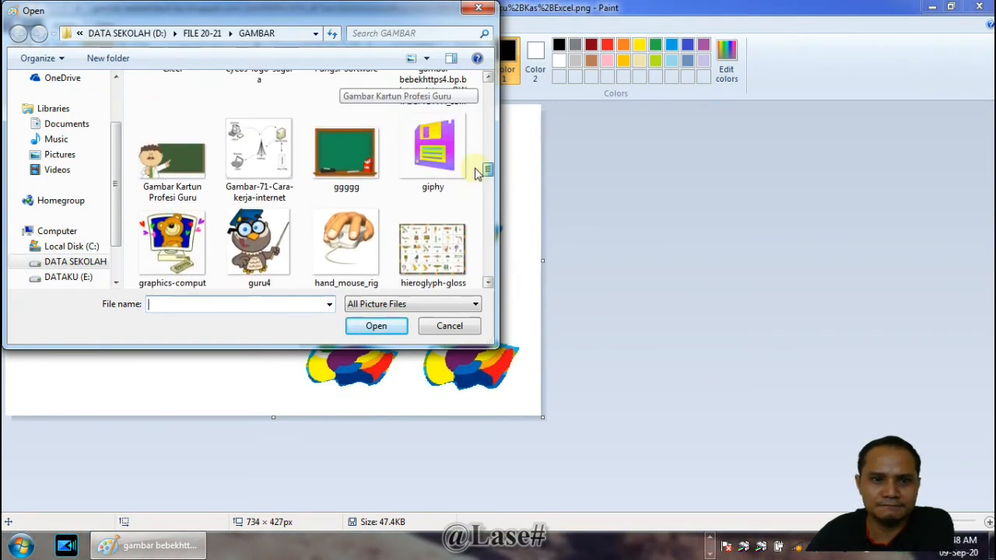
click(346, 151)
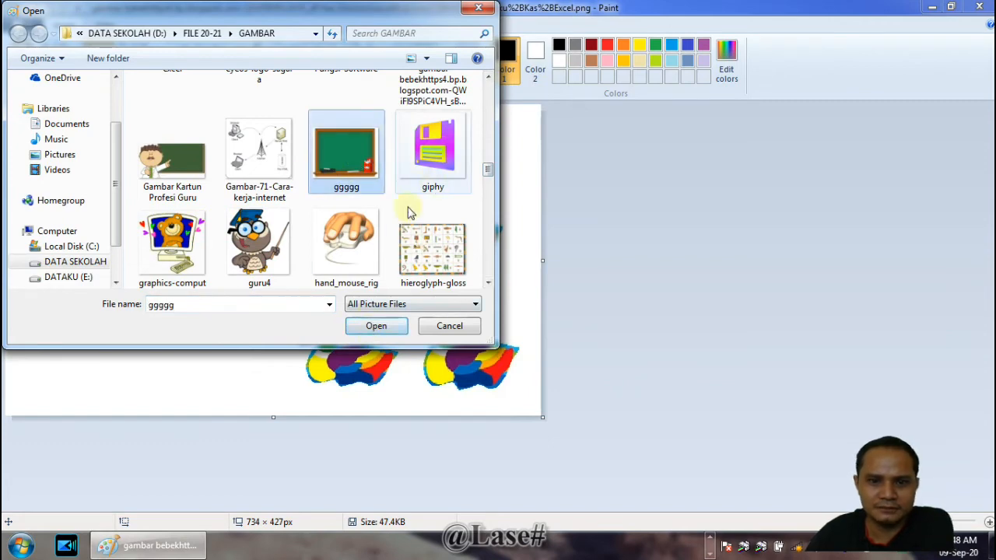
click(355, 325)
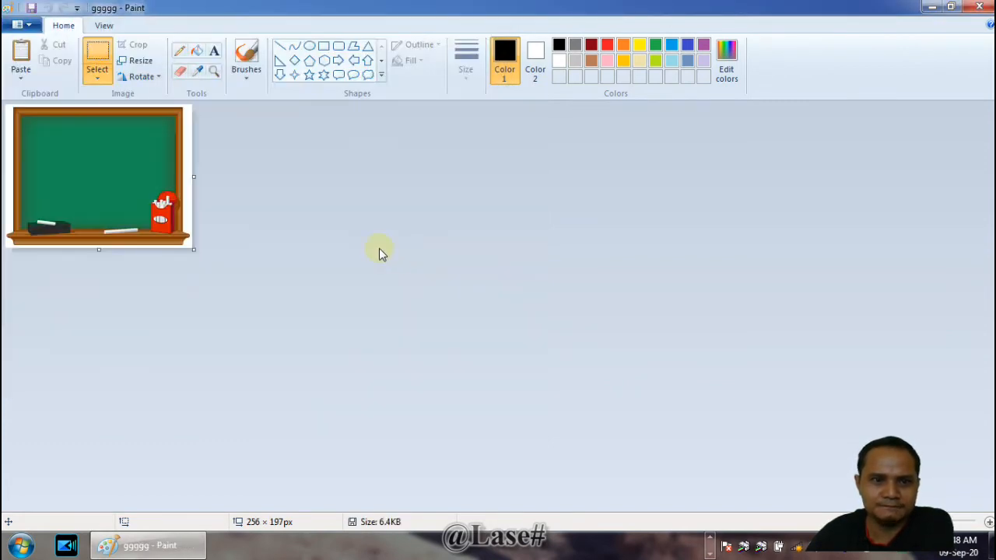
Step: Enlarge the canvas to about 889 × 380 px and move the chalkboard right with a rectangular selection of about 313 × 233 px
drag(194, 250, 658, 385)
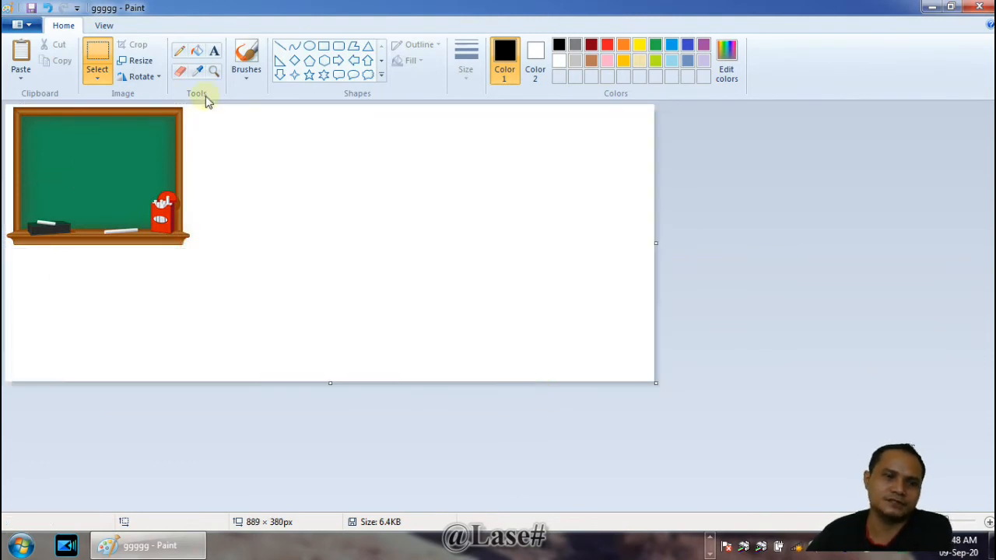
click(93, 67)
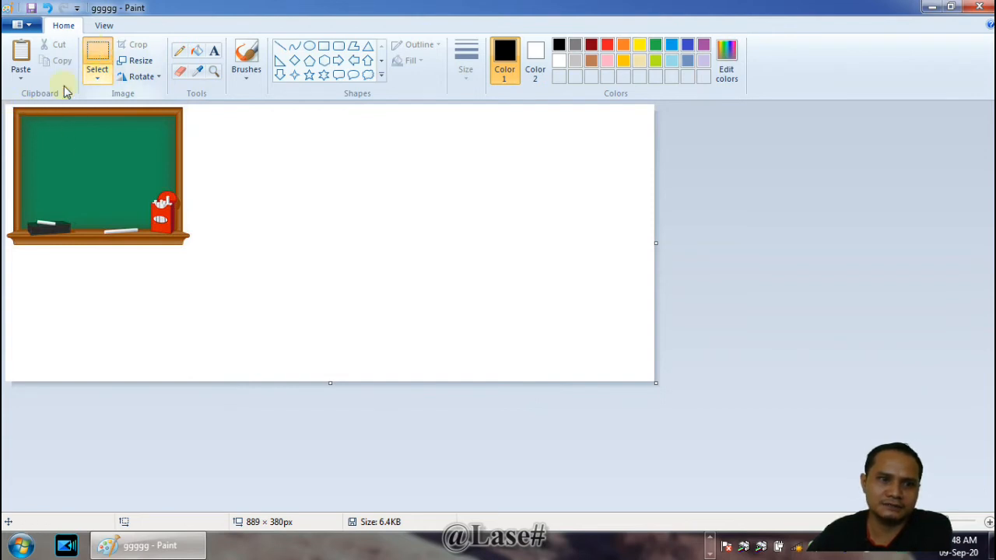
drag(8, 106, 236, 275)
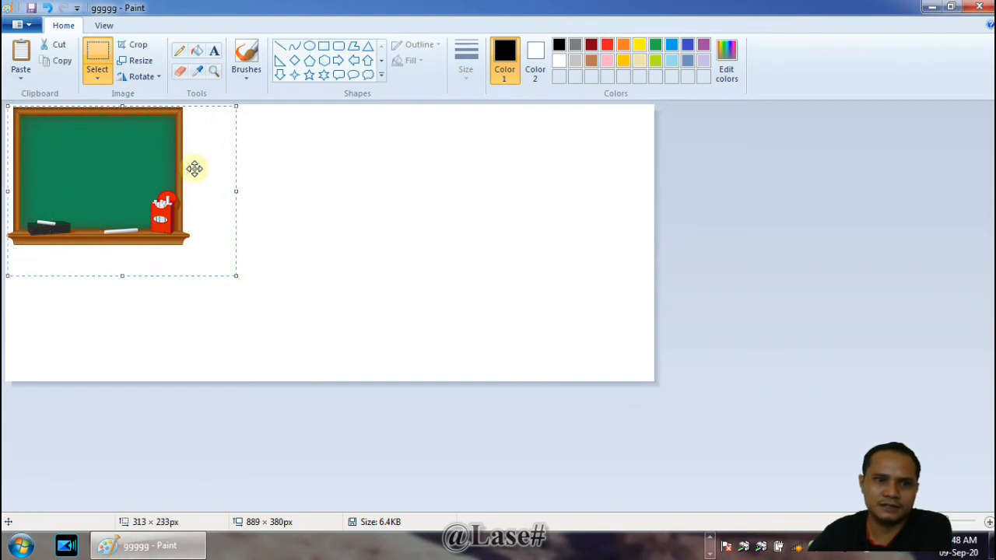
drag(194, 169, 301, 175)
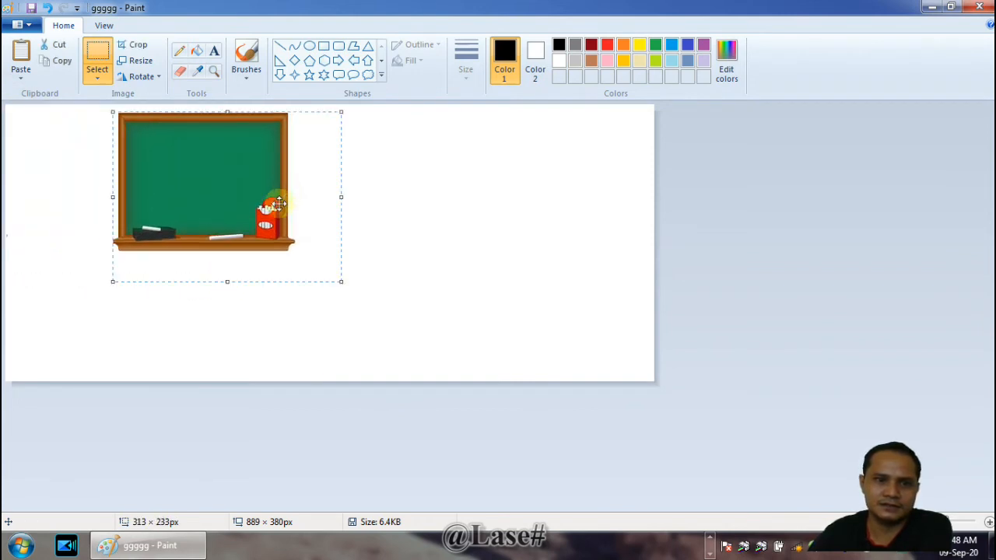
Step: Duplicate the selected chalkboard to the right of the original, shrinking the copy's selection to about 268 × 207 px
click(58, 62)
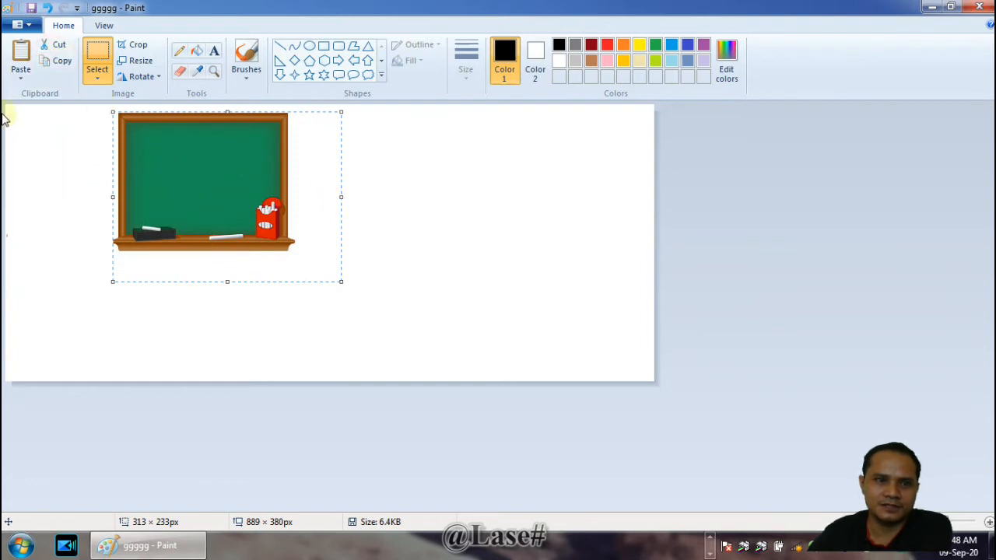
click(21, 70)
drag(211, 211, 501, 222)
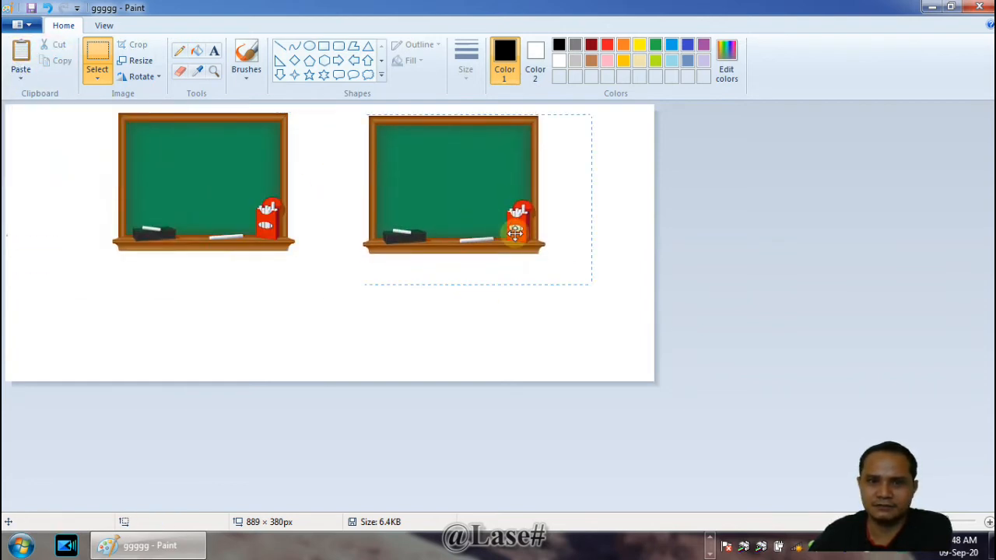
drag(591, 285, 559, 265)
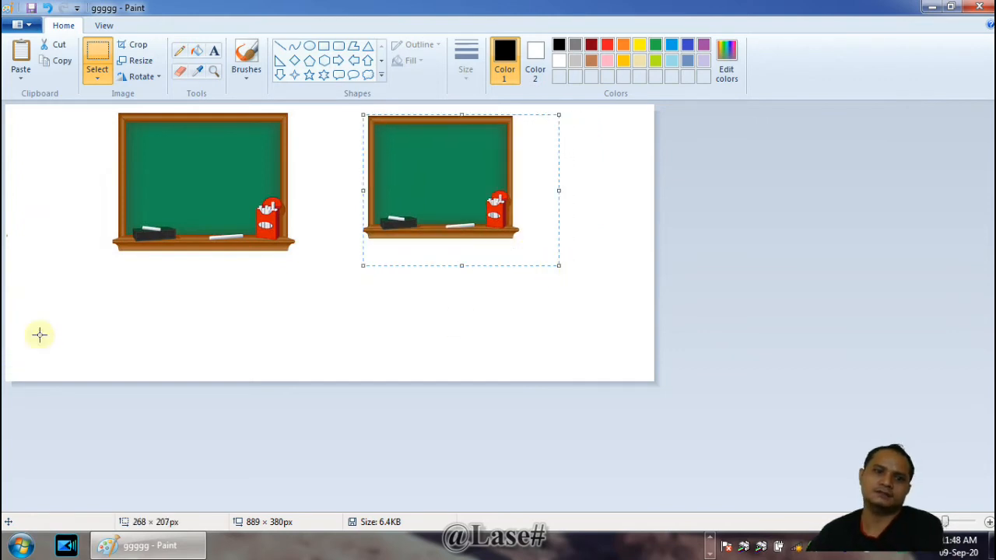
click(783, 217)
Step: Outline part of the smaller chalkboard with Free-form selection, starting across its middle from the left frame to the right frame
click(94, 77)
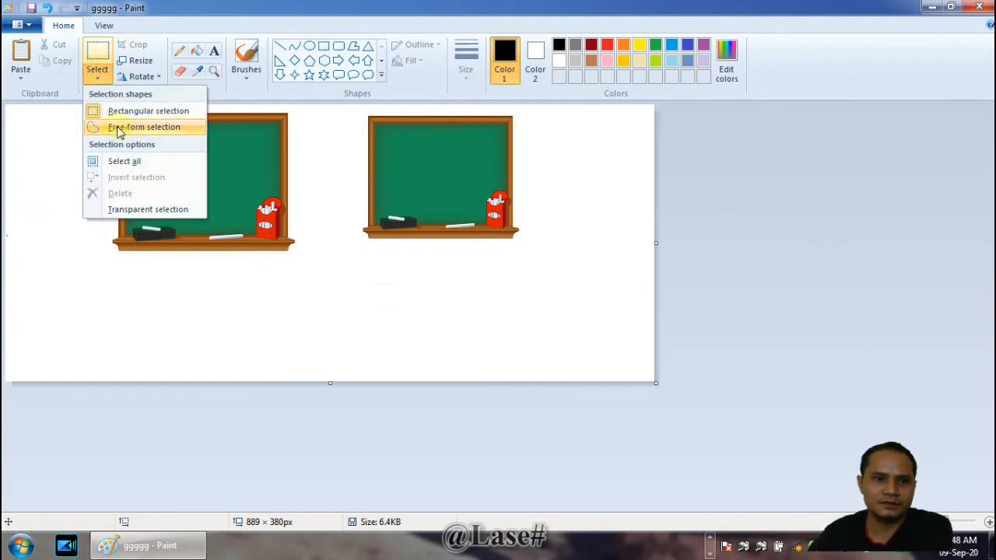
click(121, 129)
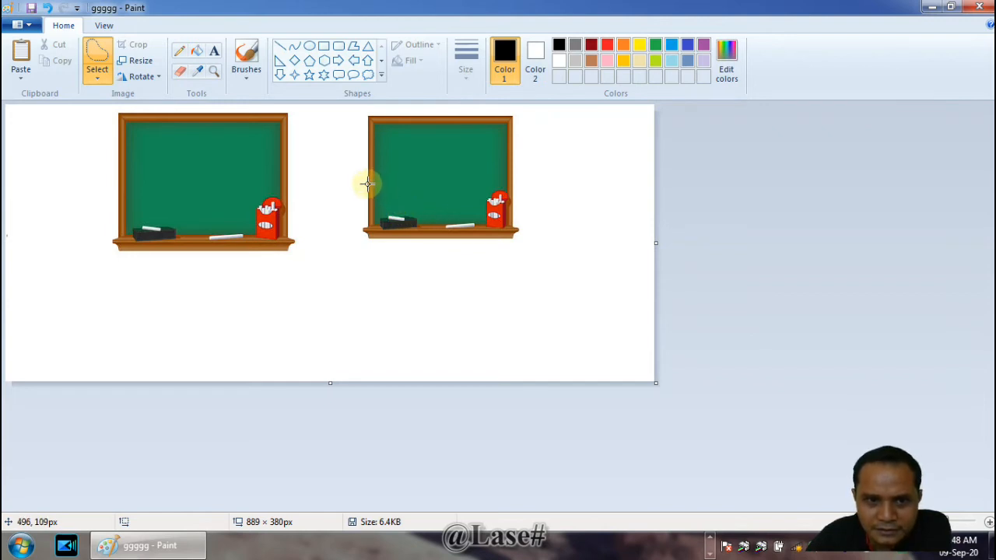
drag(368, 183, 496, 185)
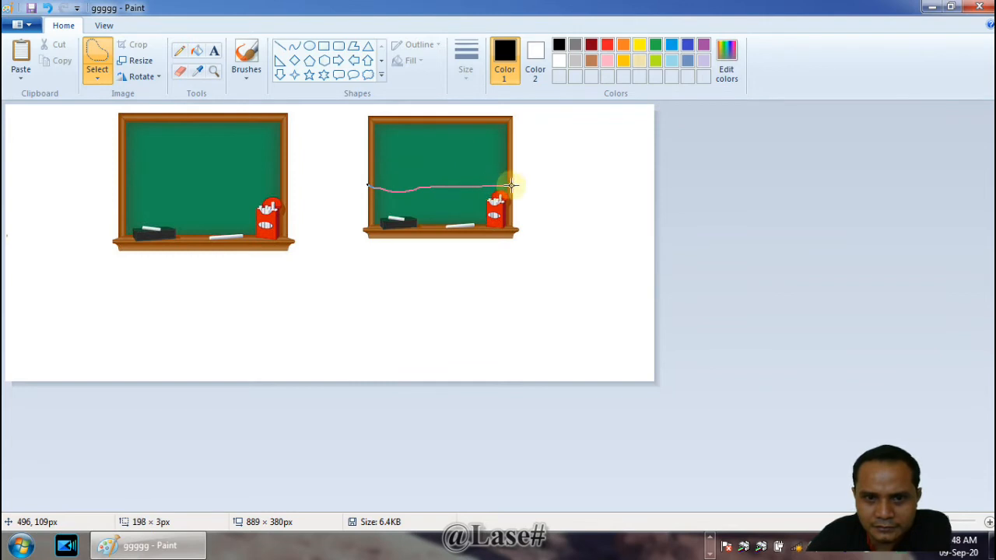